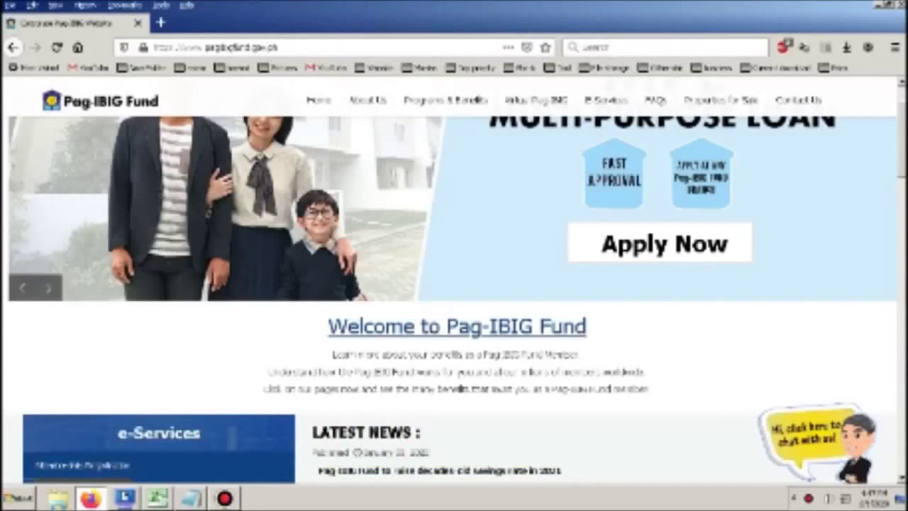
- Open the Pag-IBIG Membership Registration e-service and continue past its welcome page to the new member form
click(457, 326)
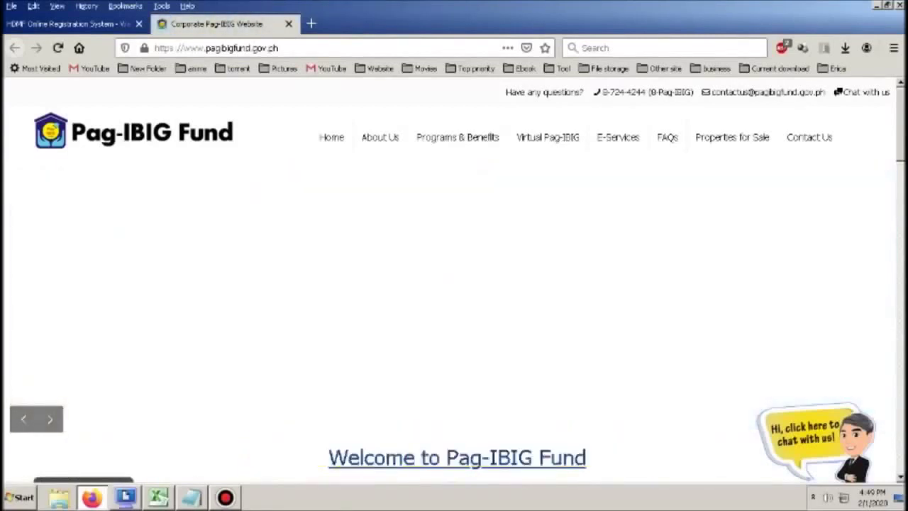
mouse_move(617, 137)
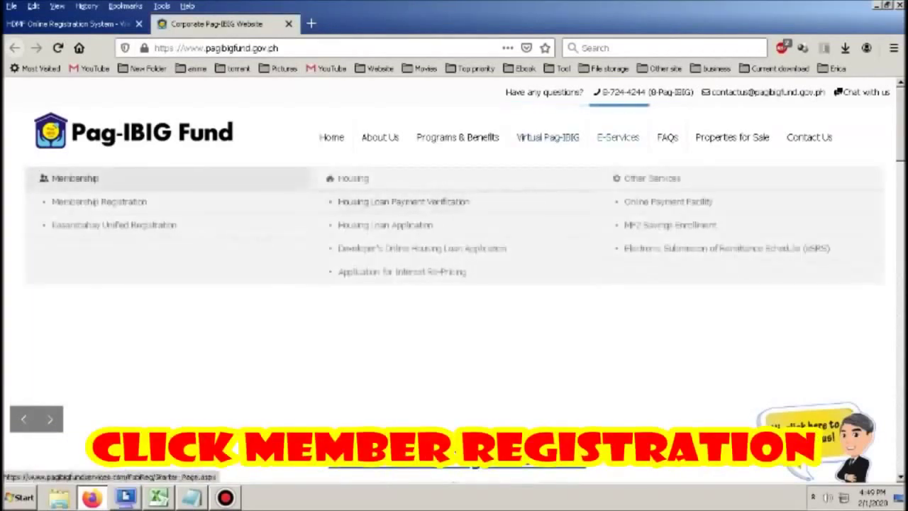
click(98, 202)
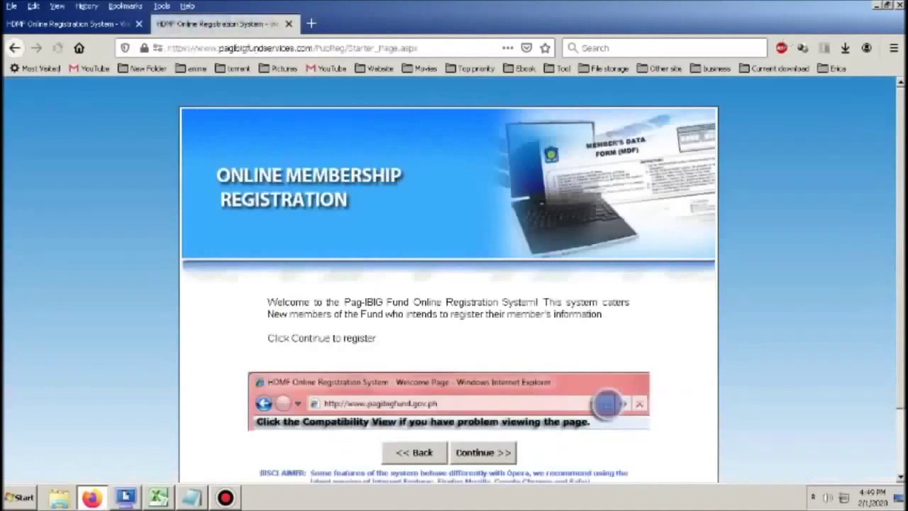
scroll(453, 283, down, 2)
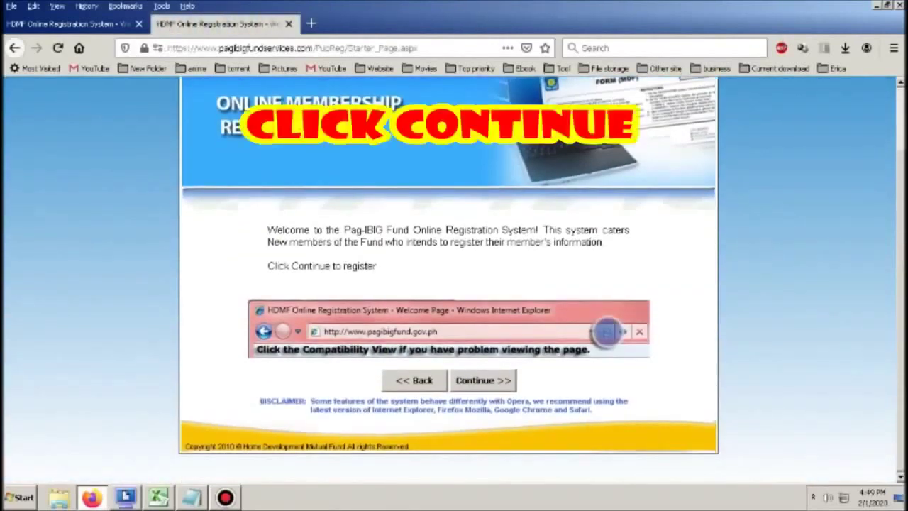
click(483, 380)
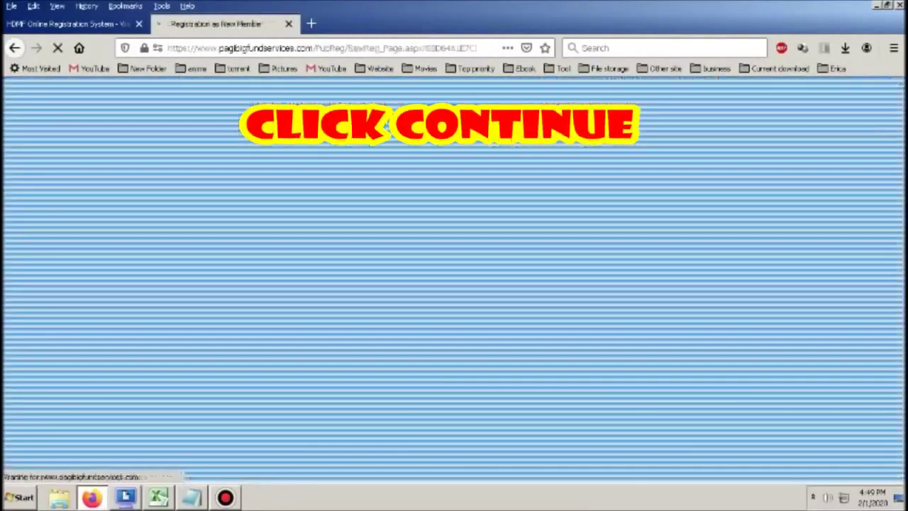
- Fill in the registrant's full name, date of birth and the image verification code, and proceed with the registration
scroll(454, 284, down, 5)
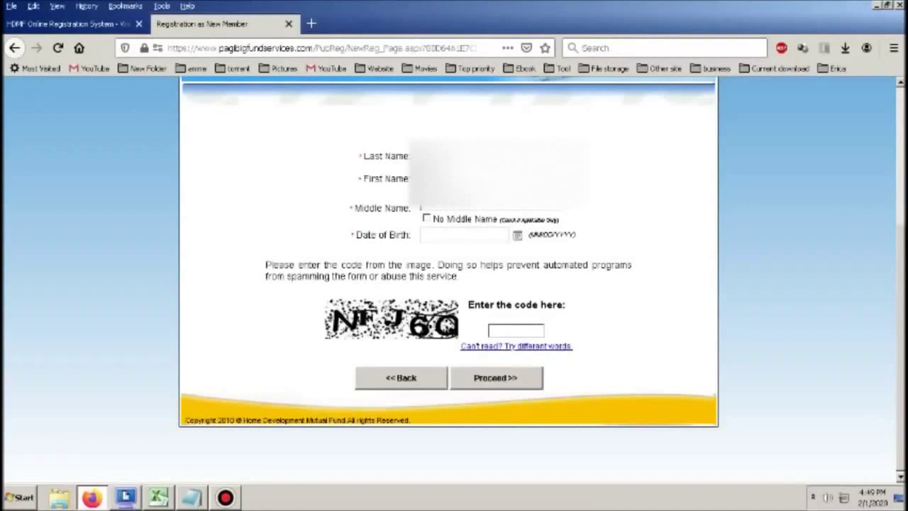
click(426, 235)
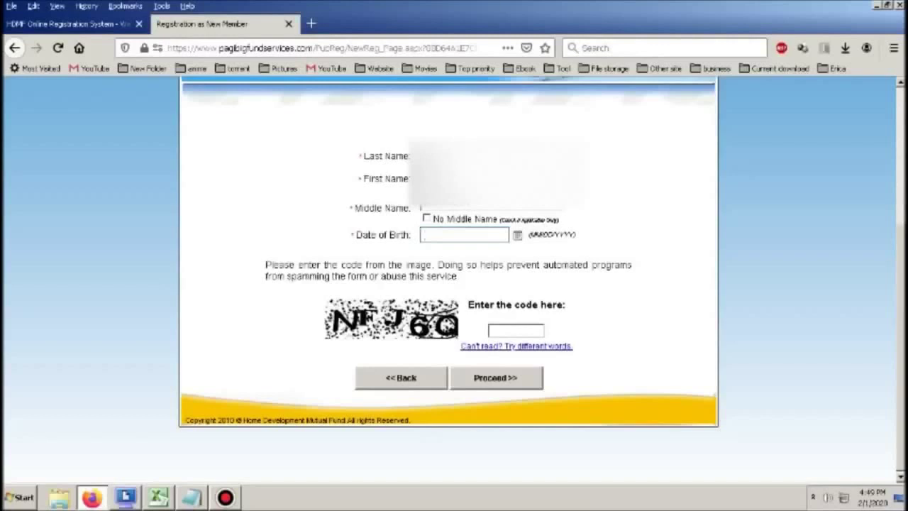
text(08)
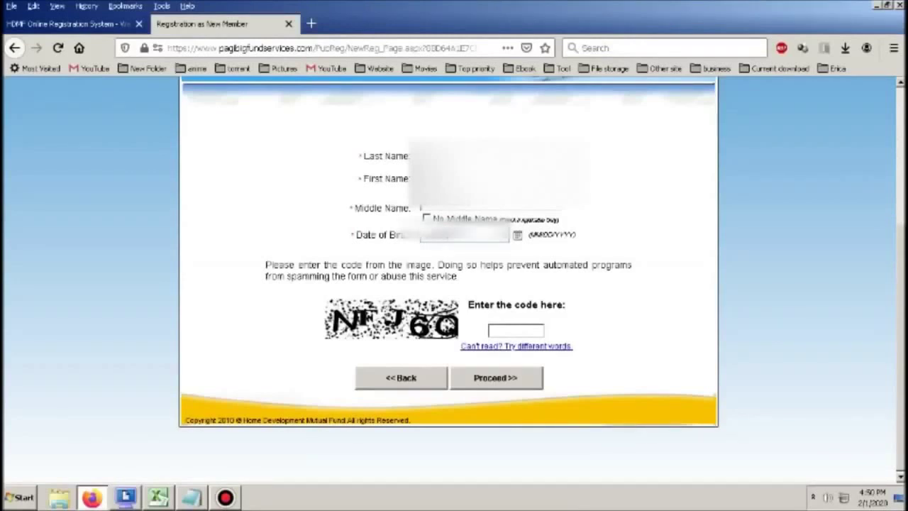
click(499, 322)
click(503, 325)
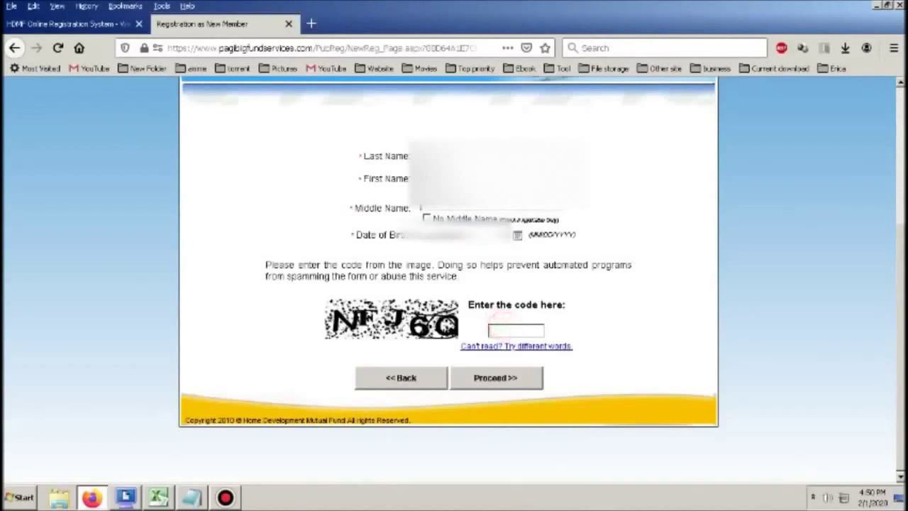
text(NFJ6Q)
click(472, 388)
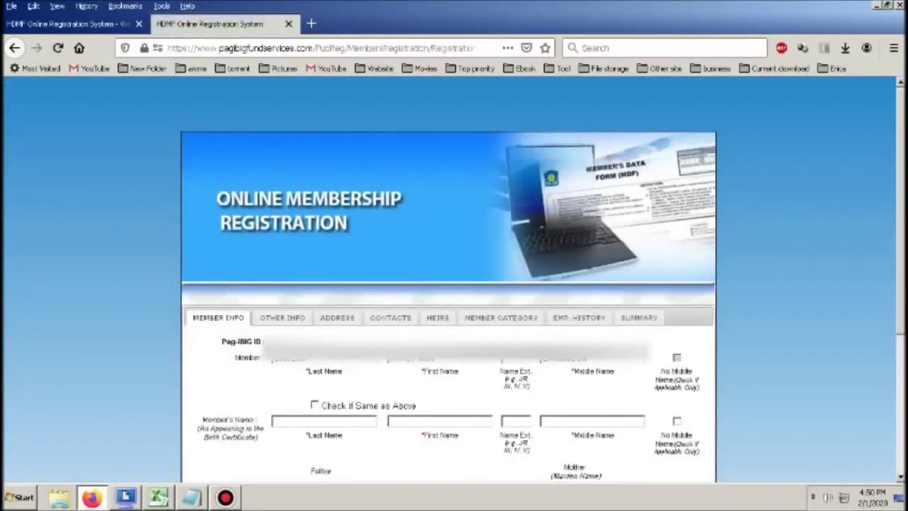
- Enter the father's name and the mother's maiden name in the member information and submit the page
scroll(454, 284, down, 2)
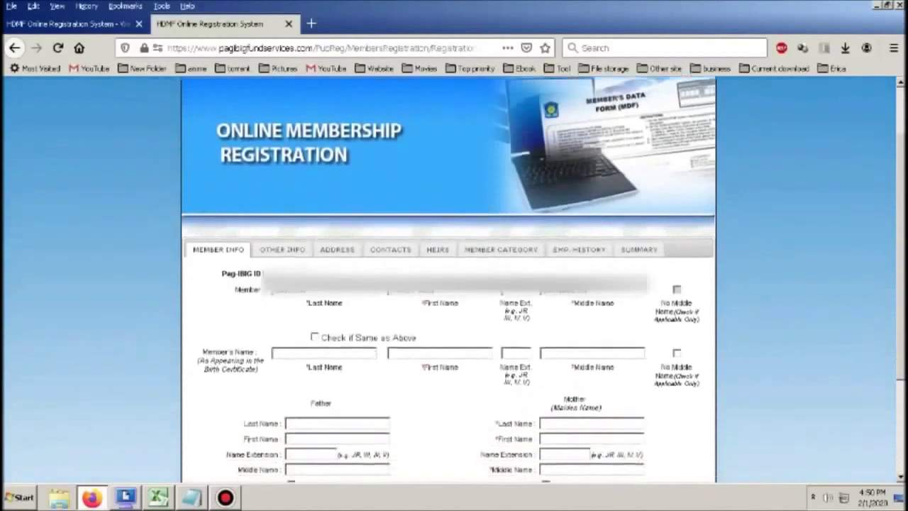
scroll(454, 283, down, 2)
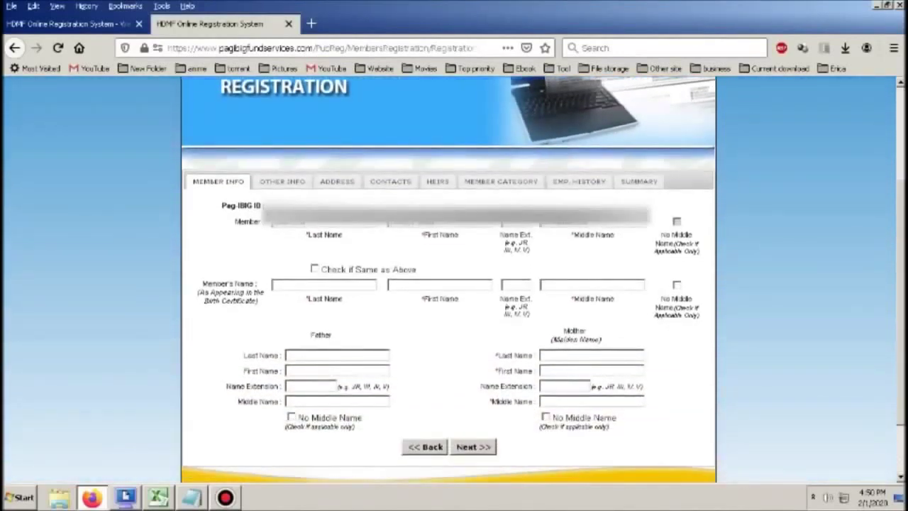
scroll(454, 284, down, 2)
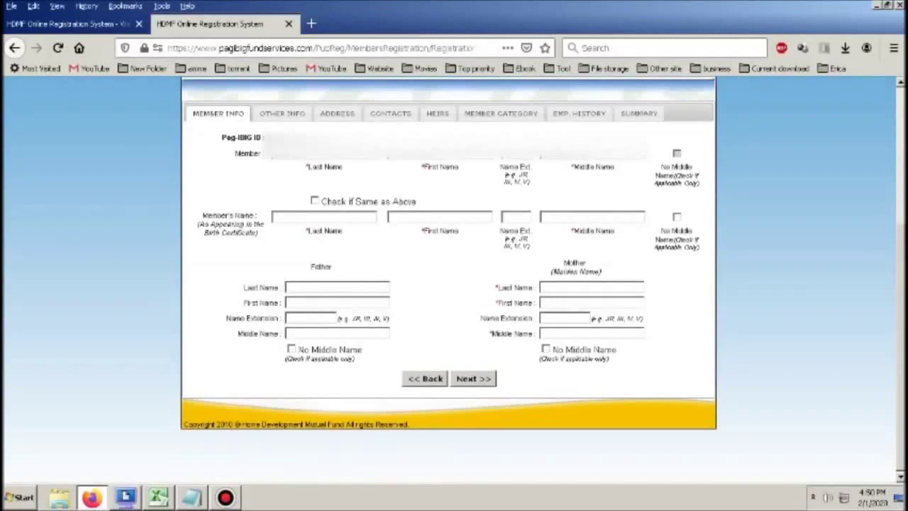
click(300, 289)
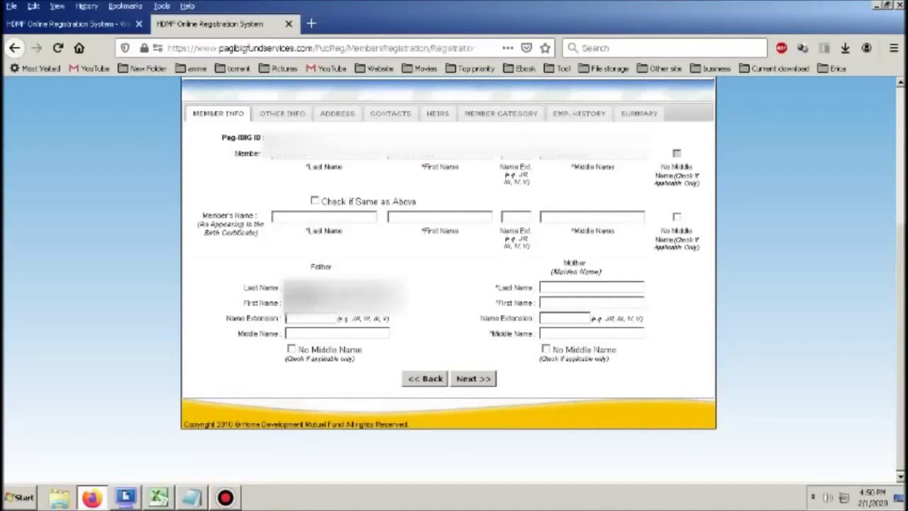
click(337, 333)
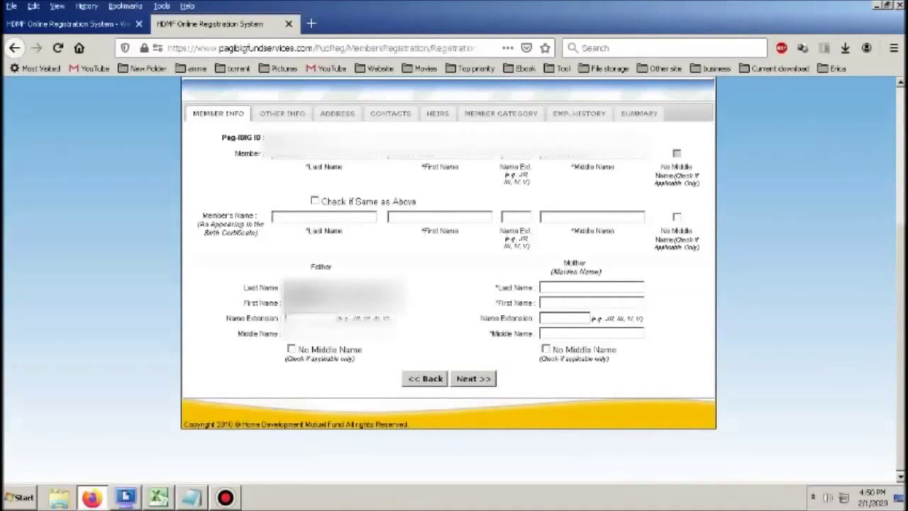
text(????)
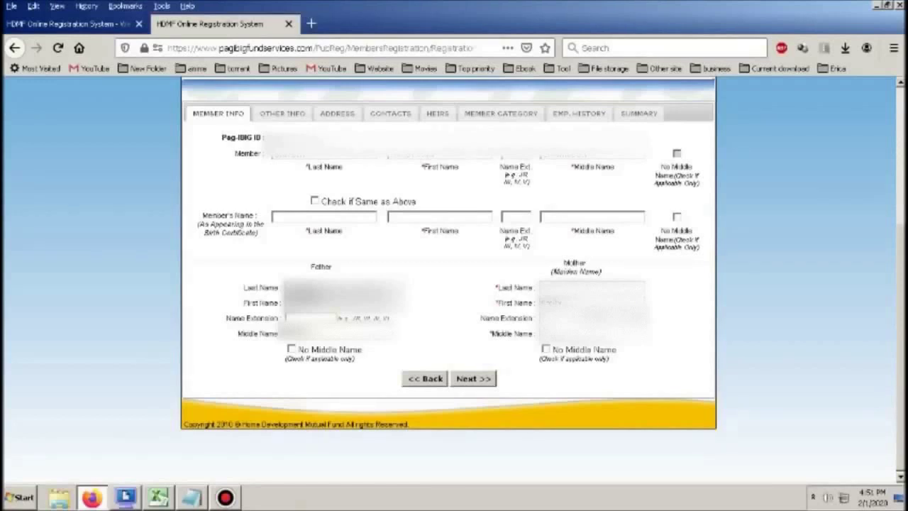
click(471, 377)
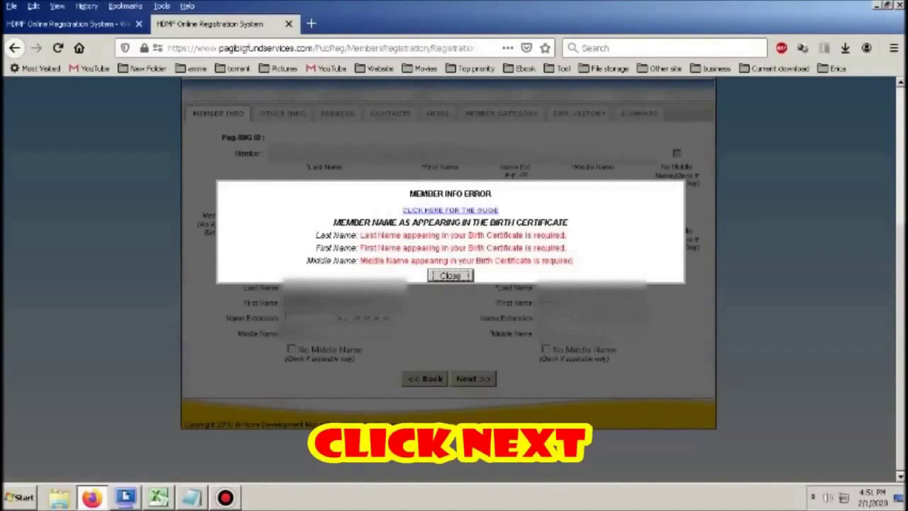
- Enter the member's name as it appears in the birth certificate and continue to the other information page
click(449, 275)
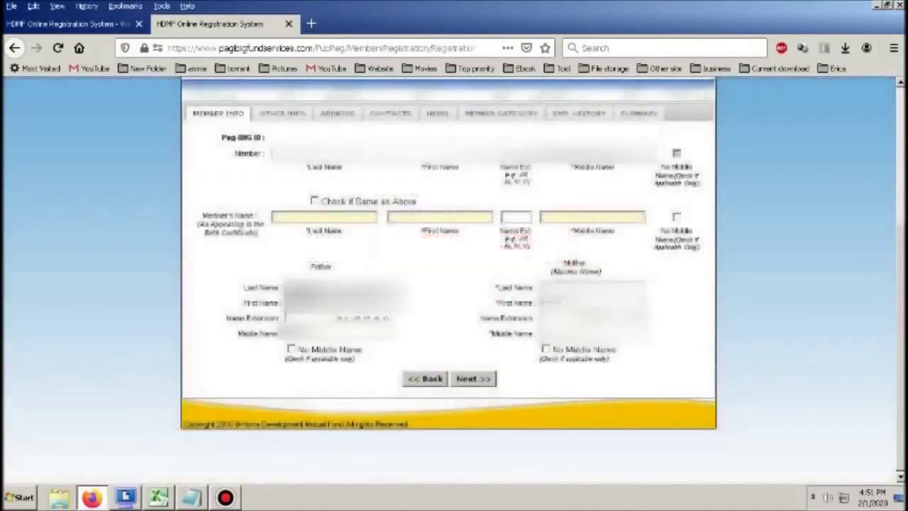
click(319, 217)
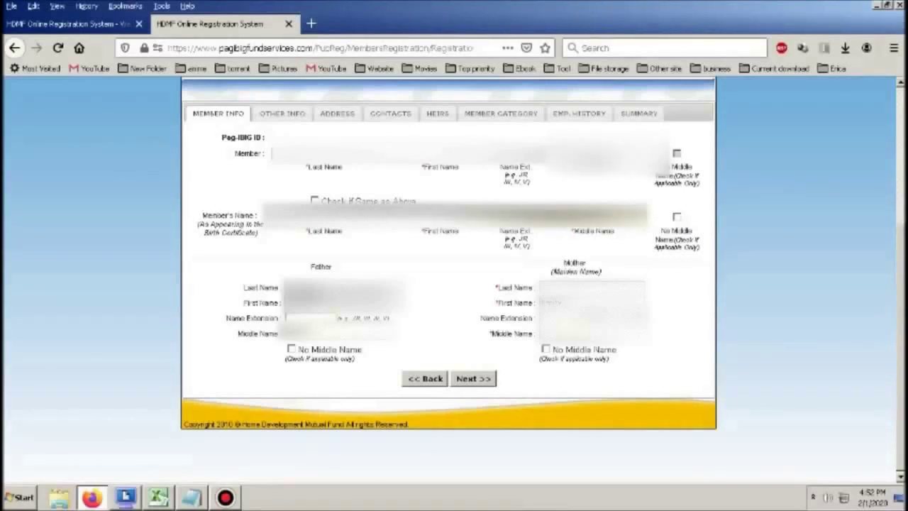
click(473, 377)
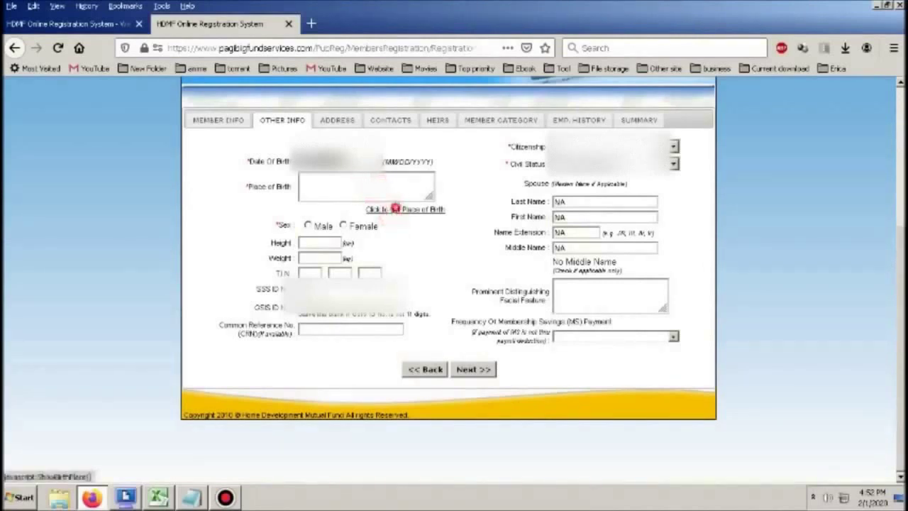
- Choose Central Luzon as the region for the member's place of birth
click(397, 210)
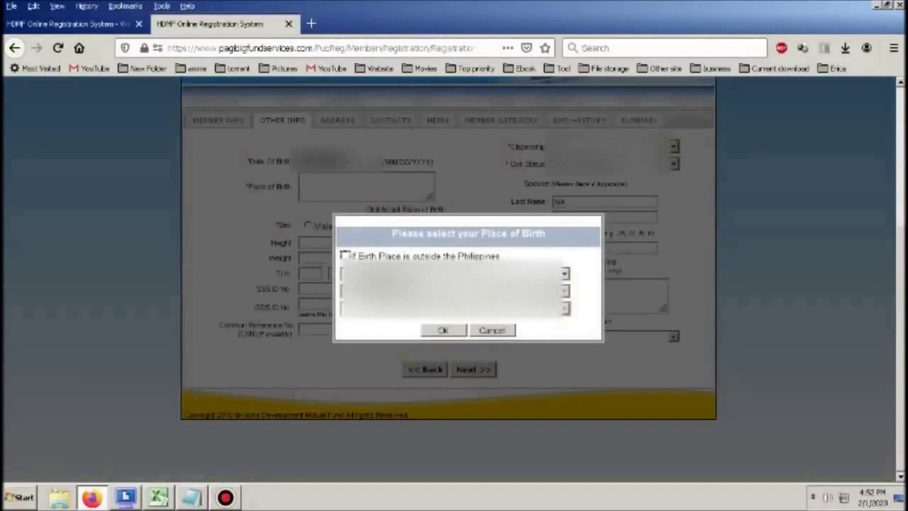
click(390, 274)
click(390, 290)
click(390, 275)
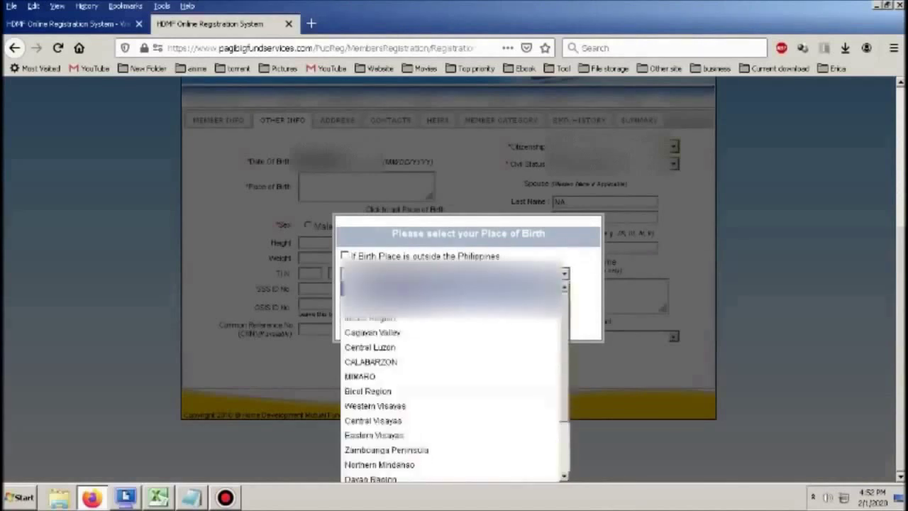
scroll(451, 376, down, 1)
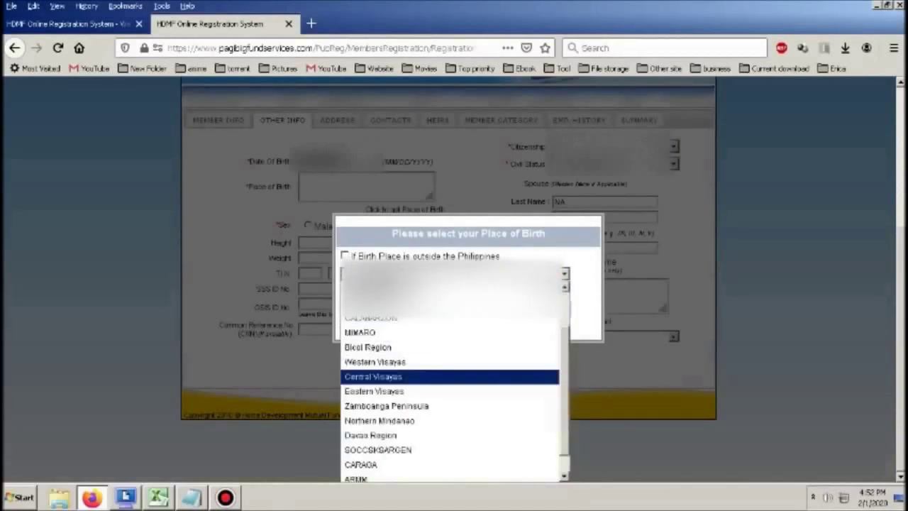
scroll(451, 376, down, 1)
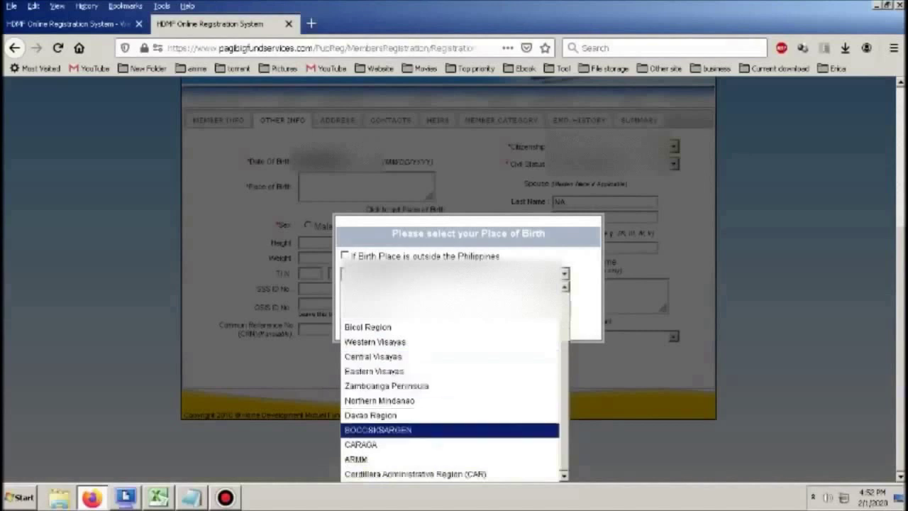
scroll(451, 375, up, 1)
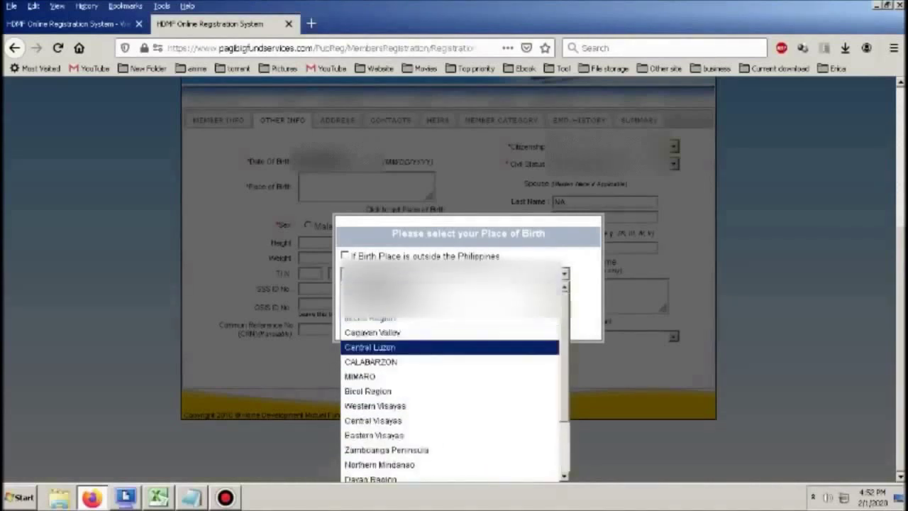
click(387, 347)
- Choose Bulacan as the province of birth, select the municipality and confirm the place of birth
click(453, 290)
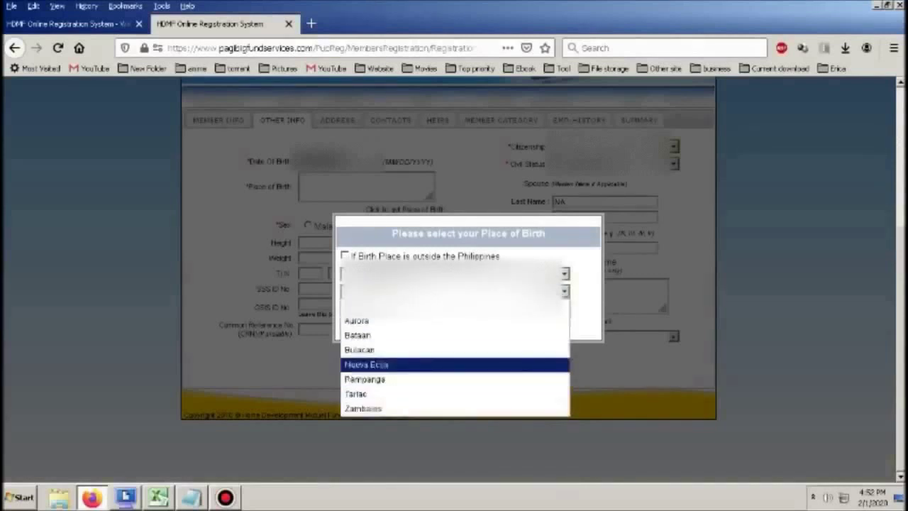
click(397, 349)
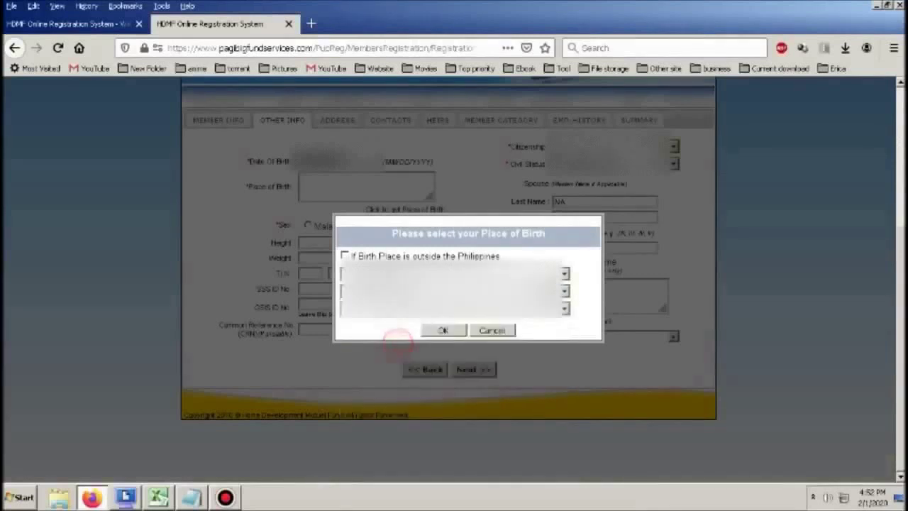
click(394, 310)
click(365, 230)
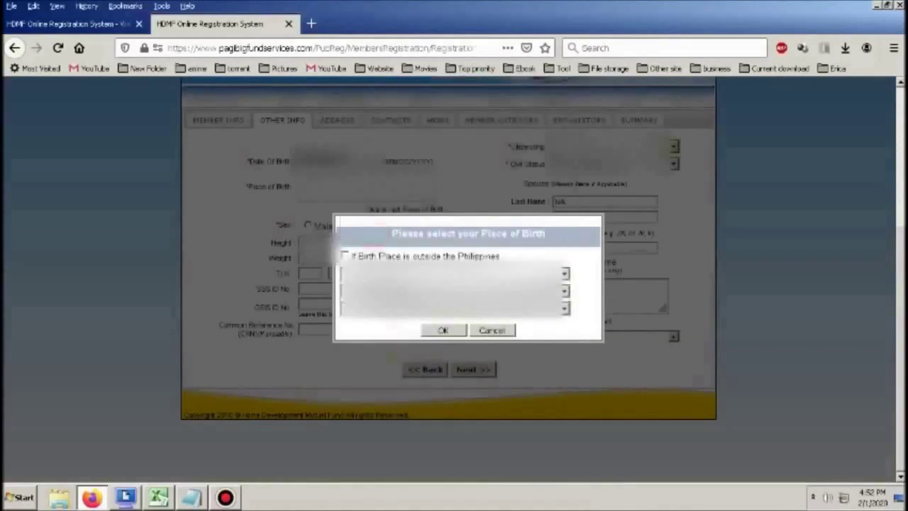
click(443, 331)
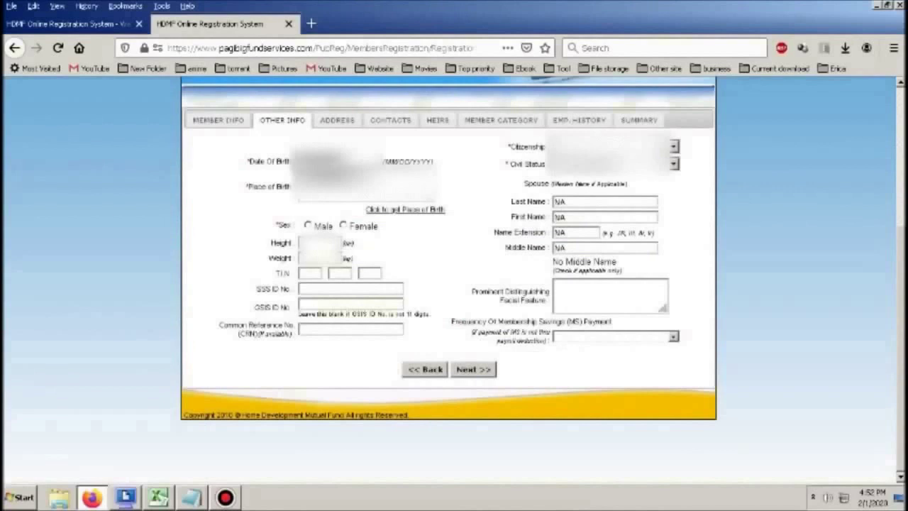
- Set the member's sex to Female and fill in the height and weight, leaving the TIN, SSS and GSIS numbers blank
click(343, 225)
click(332, 258)
click(304, 272)
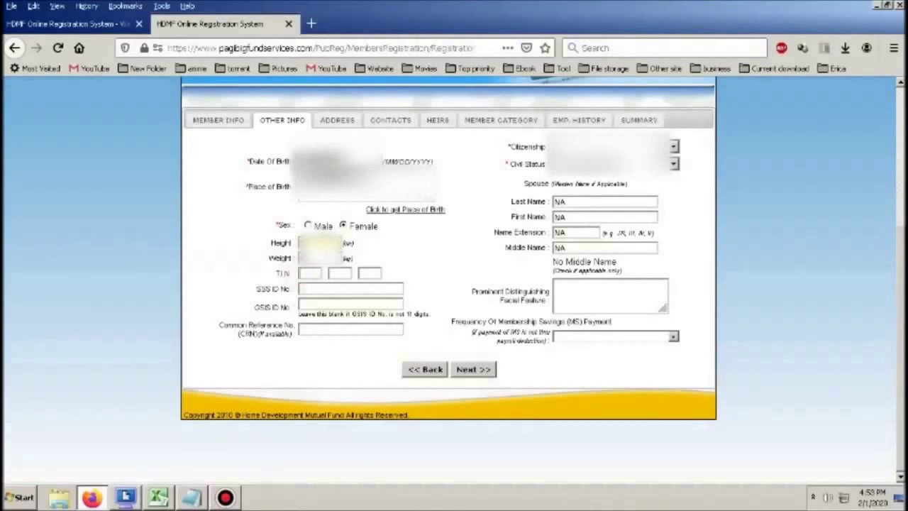
click(357, 286)
click(370, 305)
- Set the civil status to SINGLE and try to submit the other information page
click(607, 164)
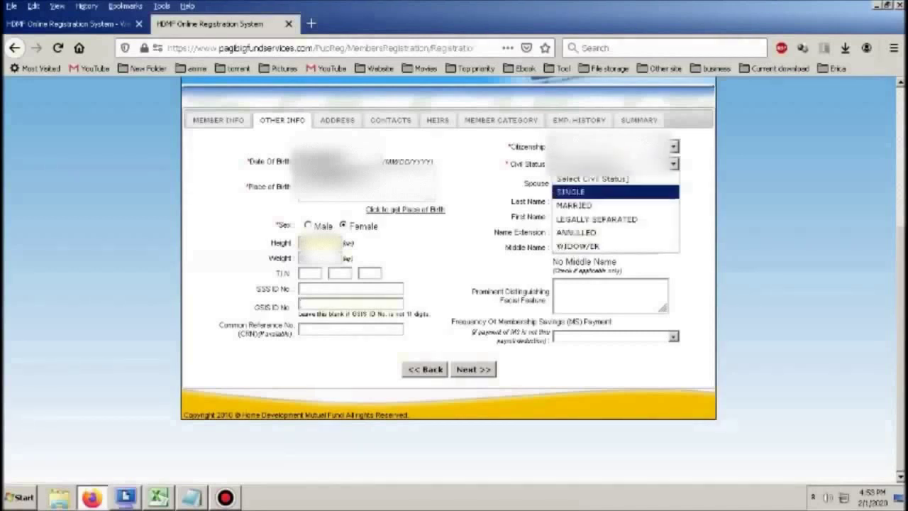
click(608, 192)
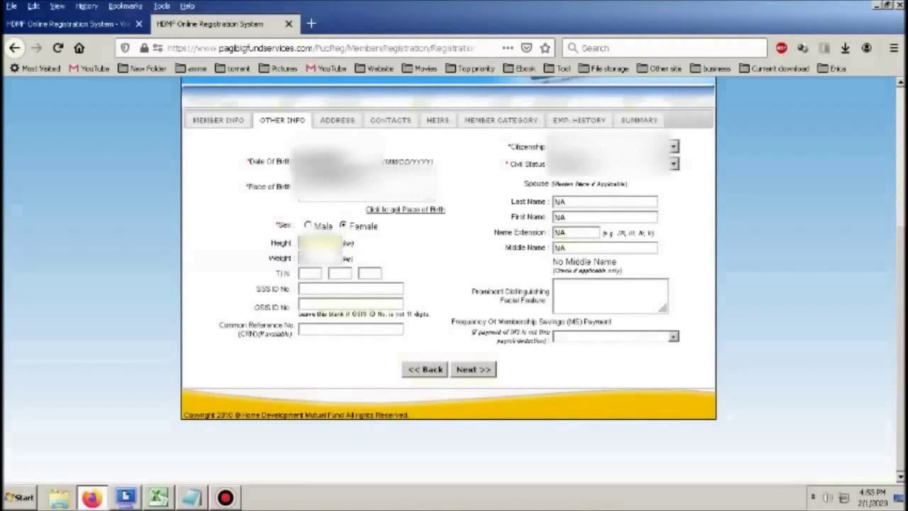
click(473, 369)
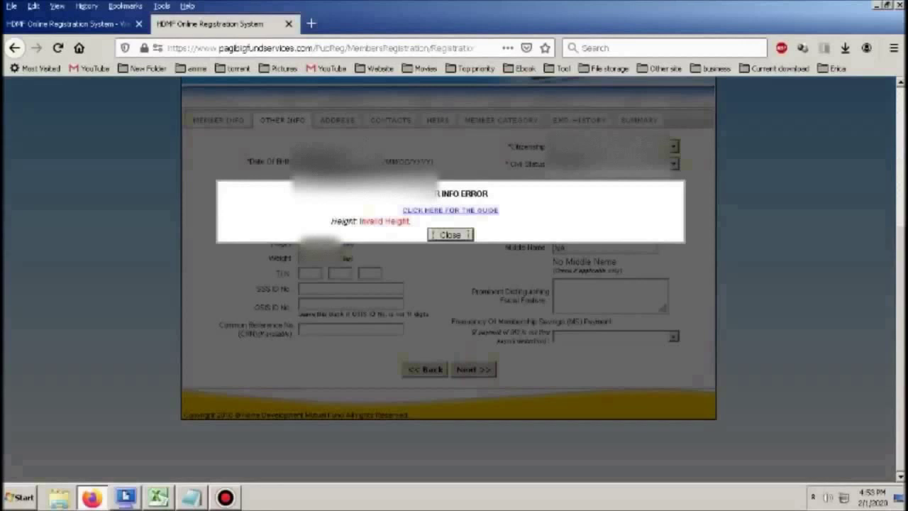
click(450, 235)
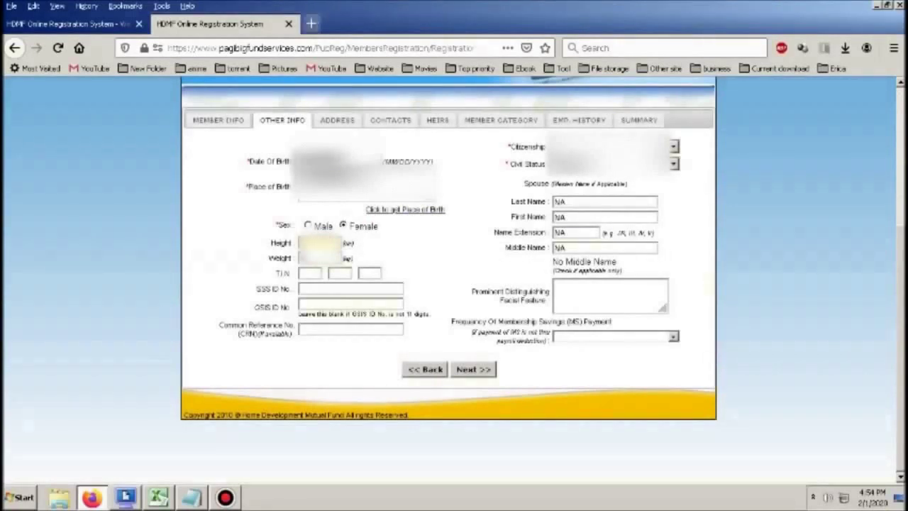
- Search Google in a new browser tab for "convert feet to cm"
click(310, 23)
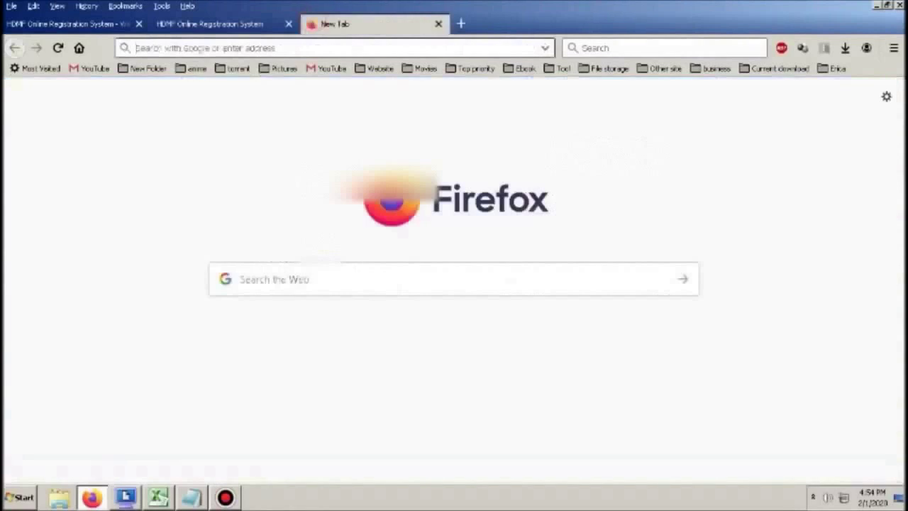
click(624, 49)
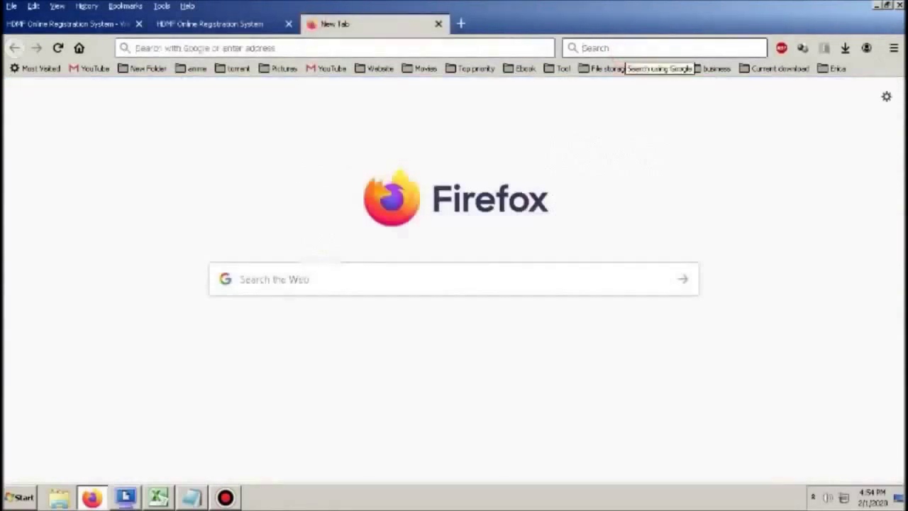
text(convert)
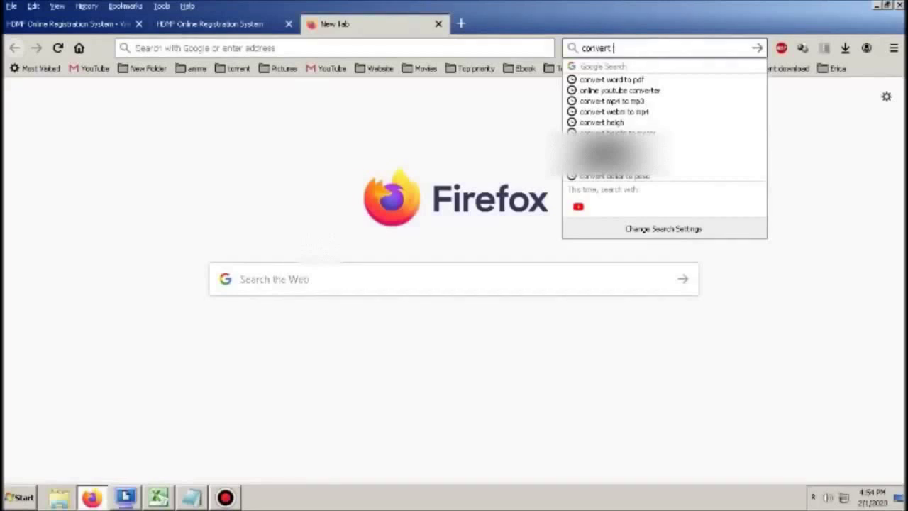
text(feet)
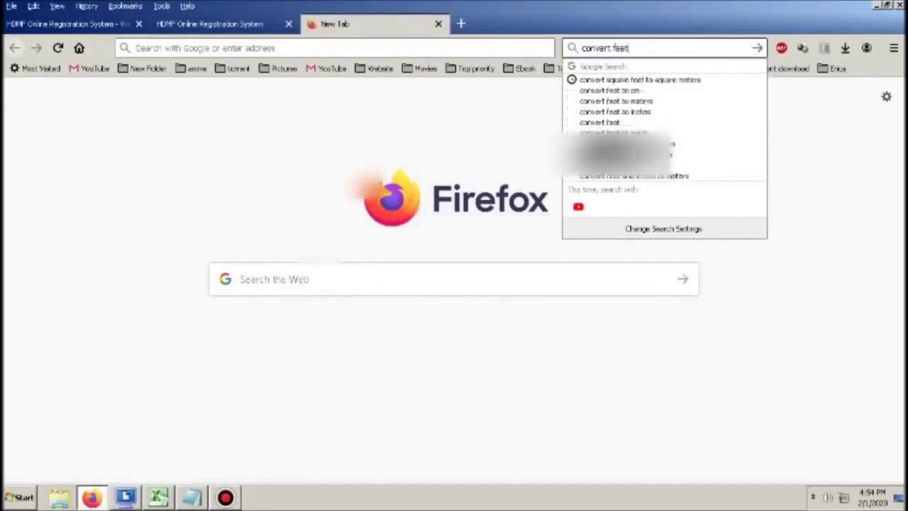
text( to )
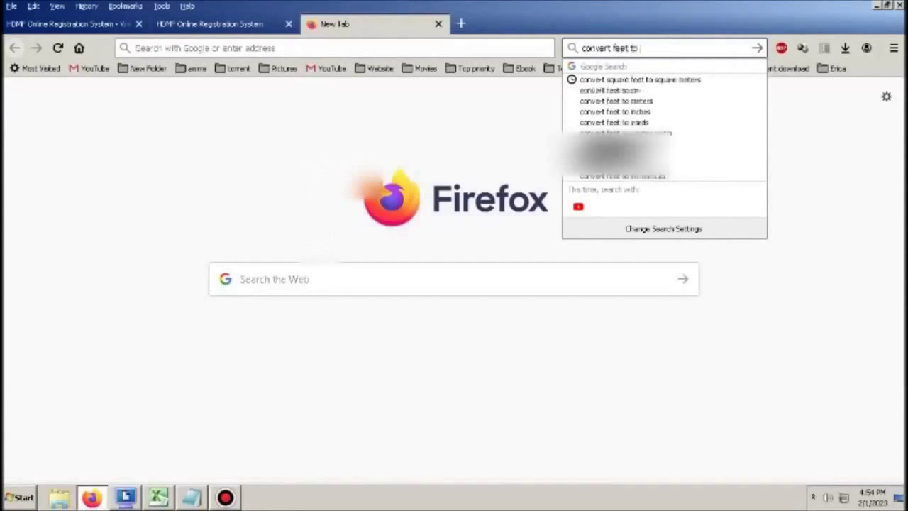
text(cm)
key(Return)
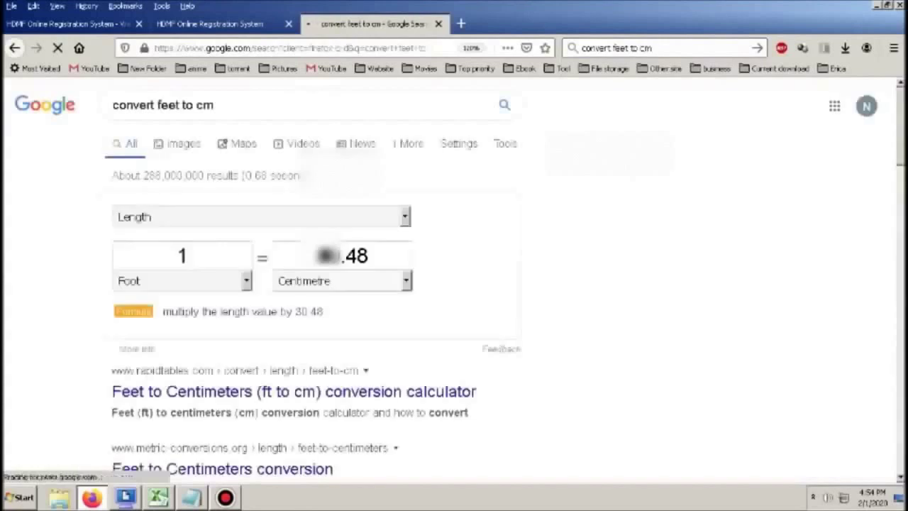
- Convert 5.5 feet to centimetres in the length converter
double_click(183, 256)
key(BackSpace)
text(5.5)
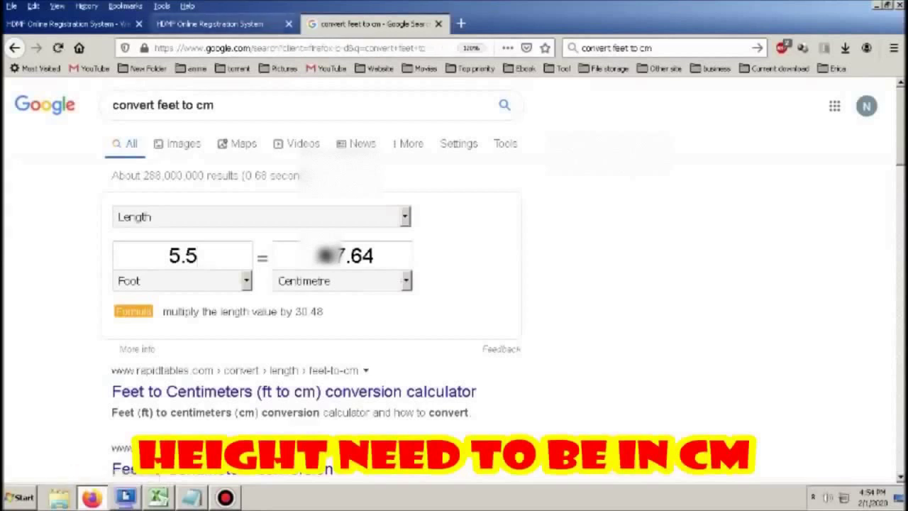
- Enter the member's height in centimetres from the converter on the registration form and continue to the address page
click(230, 23)
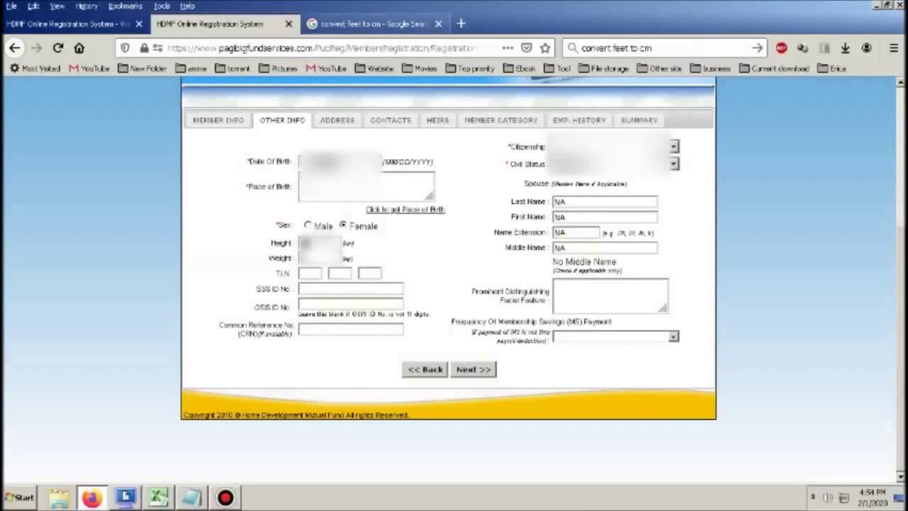
click(372, 23)
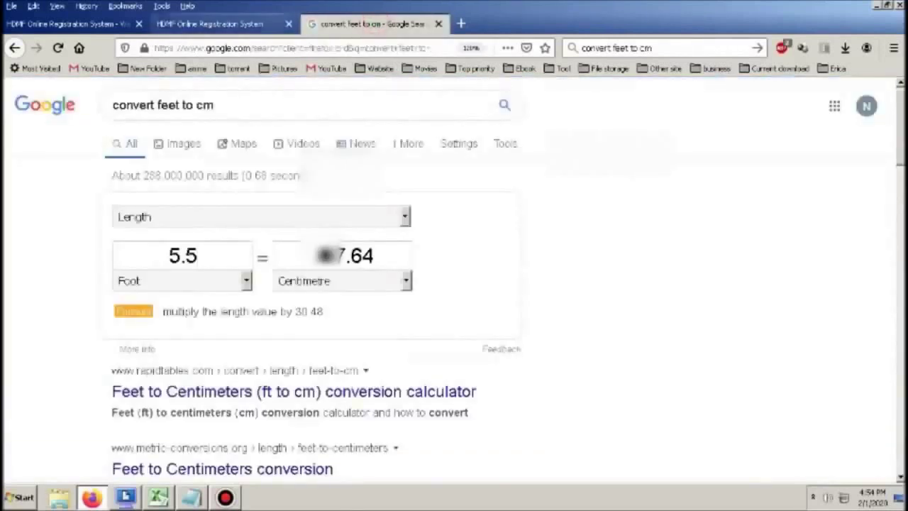
click(157, 23)
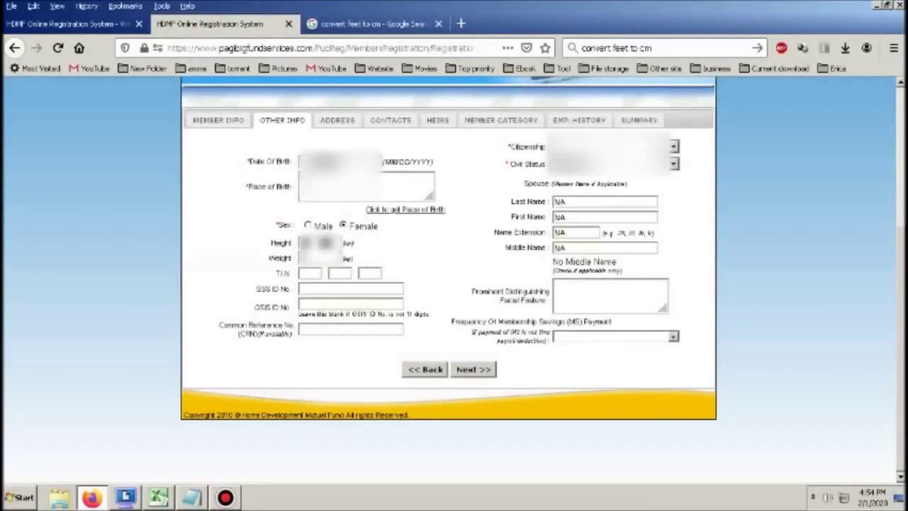
click(473, 369)
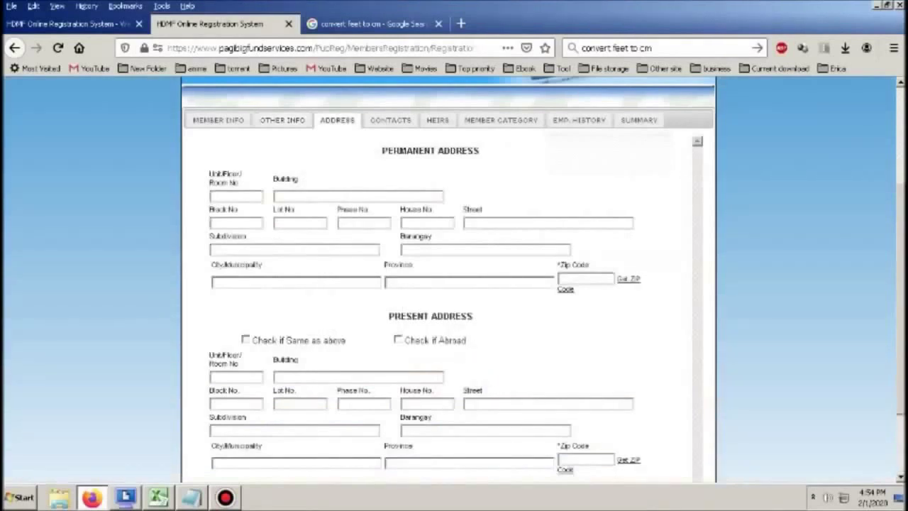
- Cut the number entered in the permanent address's unit field for use as the house number
click(235, 196)
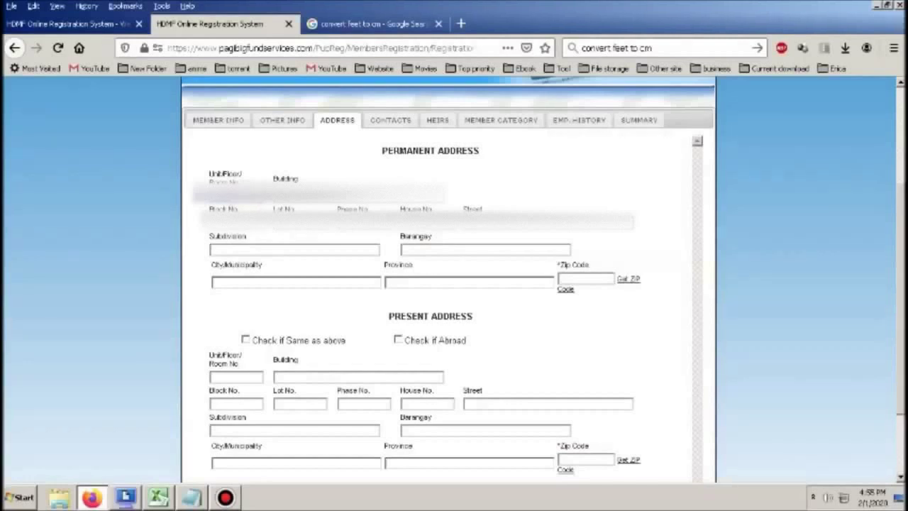
right_click(193, 190)
key(Escape)
right_click(227, 190)
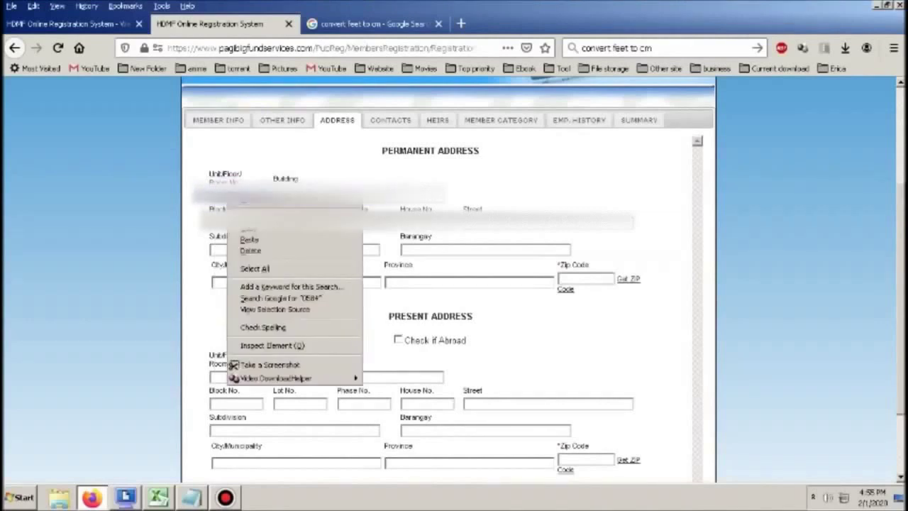
click(249, 217)
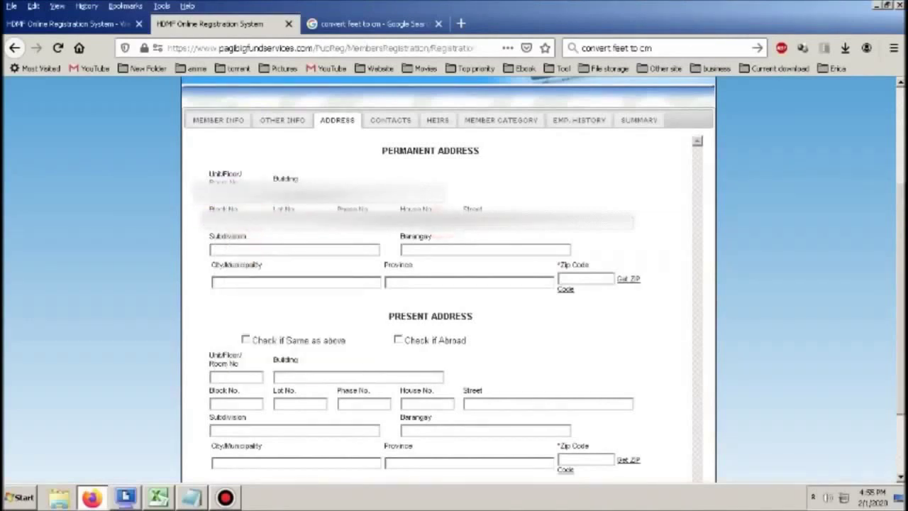
- Move the street name from the permanent address's Building field to its Street field
drag(366, 197, 303, 198)
right_click(302, 204)
click(324, 220)
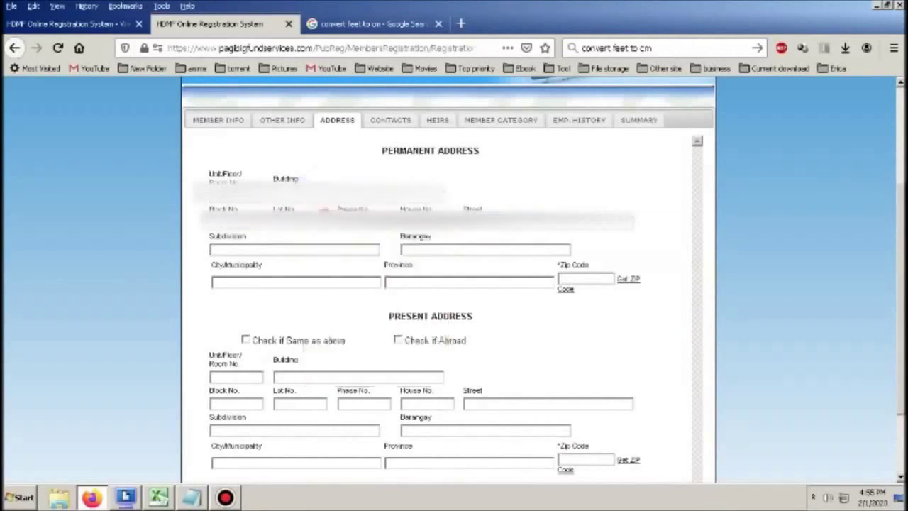
click(517, 224)
key(ctrl+v)
- Fill in the barangay of the permanent address from the suggested entry, leaving the subdivision blank
click(314, 249)
click(439, 253)
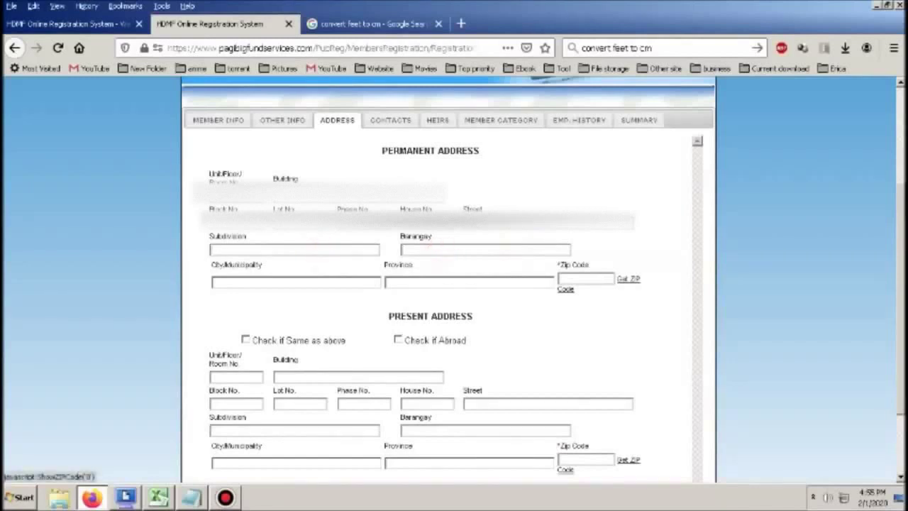
click(566, 227)
click(546, 225)
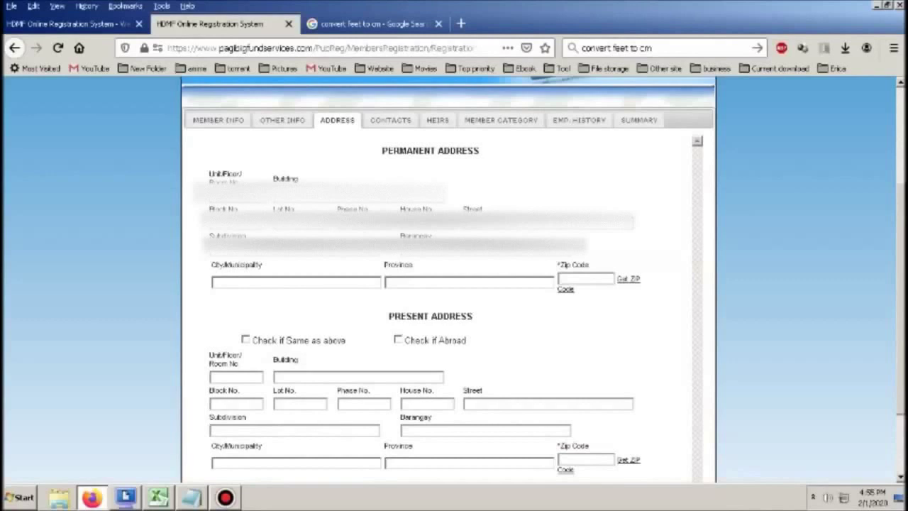
click(500, 249)
click(532, 233)
click(448, 235)
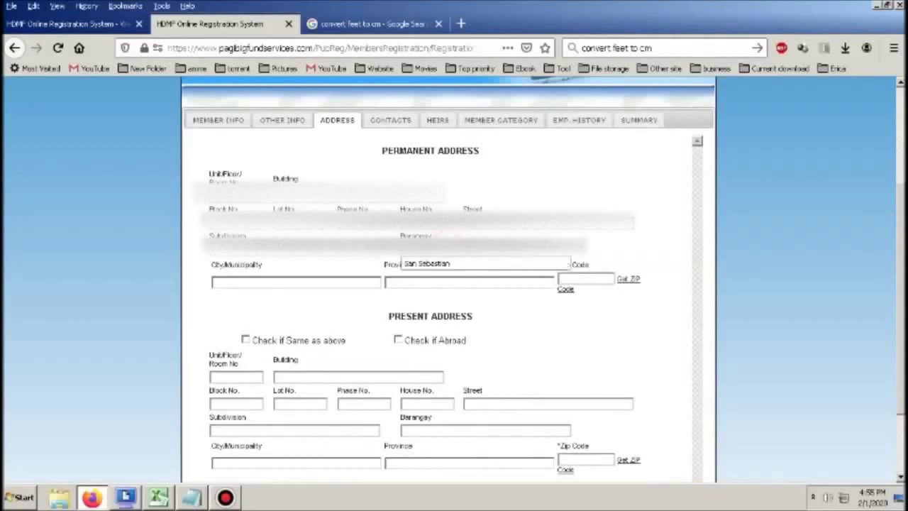
click(426, 263)
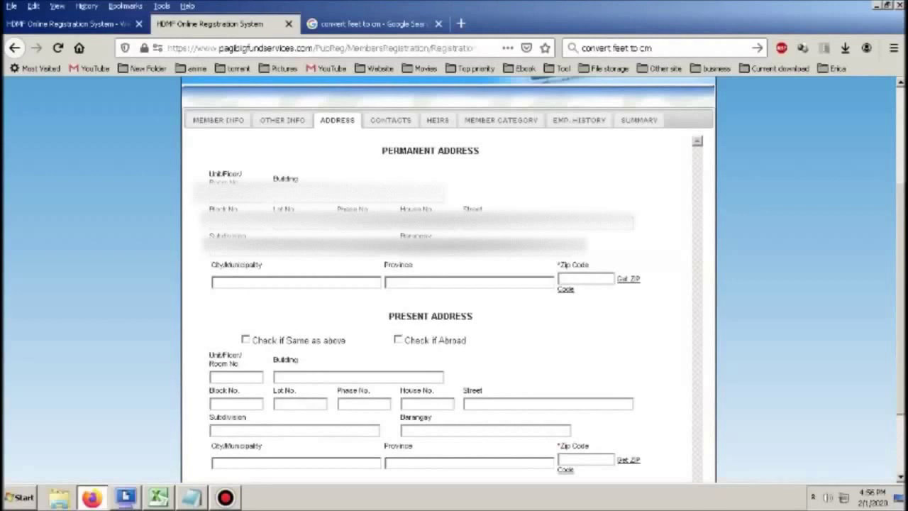
- Replace the barangay in the permanent address with a different barangay name
click(241, 282)
click(510, 248)
click(510, 247)
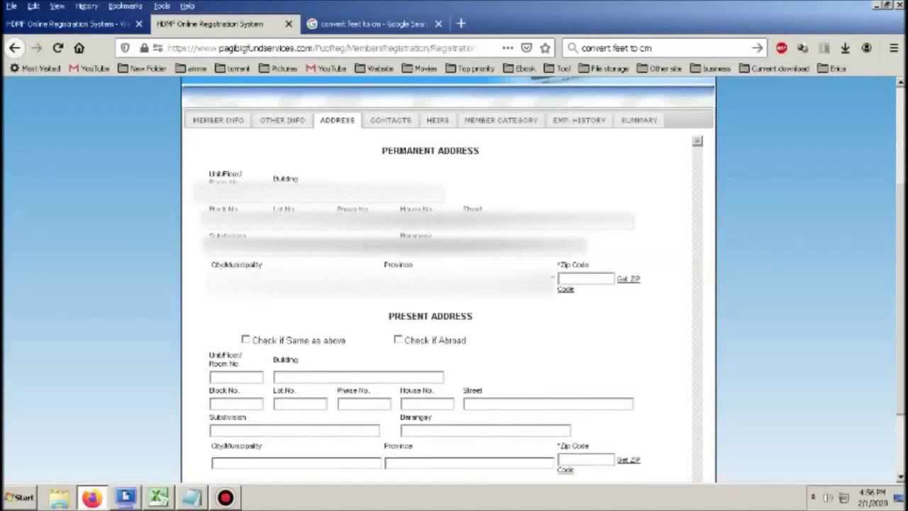
click(297, 266)
click(315, 296)
click(392, 266)
click(428, 267)
click(438, 297)
click(460, 258)
text(Sacrada)
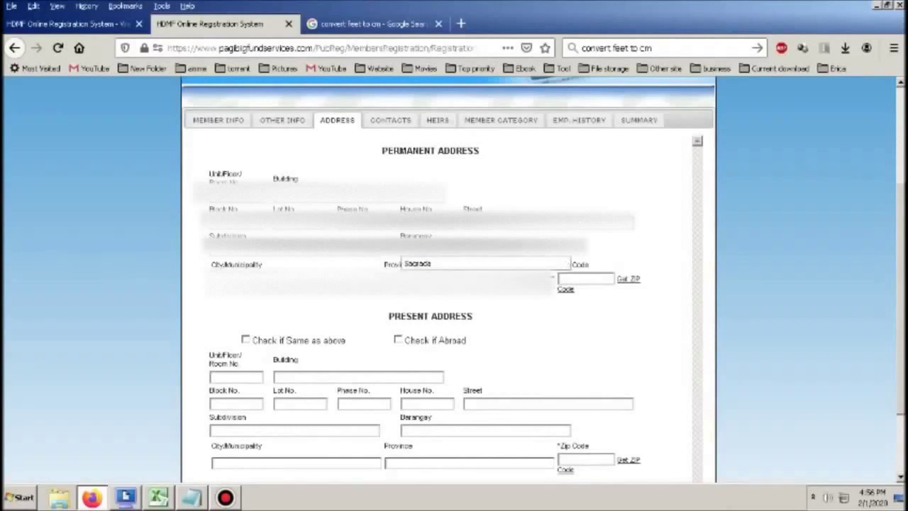
click(482, 263)
- Open the ZIP code lookup for the permanent address and choose Central Luzon as the region
click(271, 282)
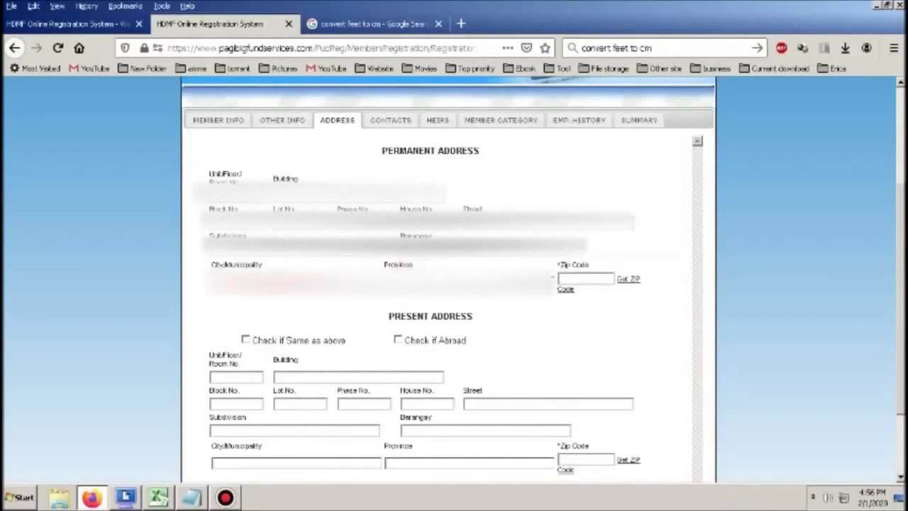
click(315, 285)
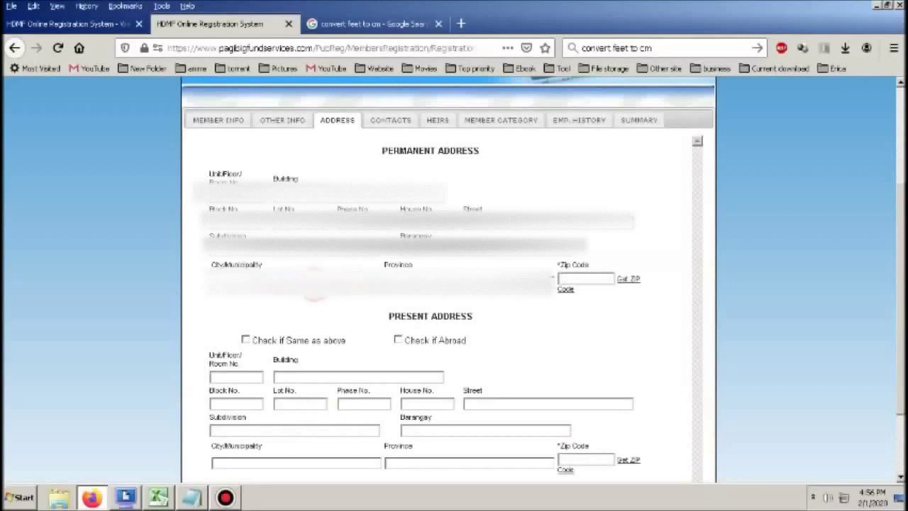
click(425, 277)
click(594, 279)
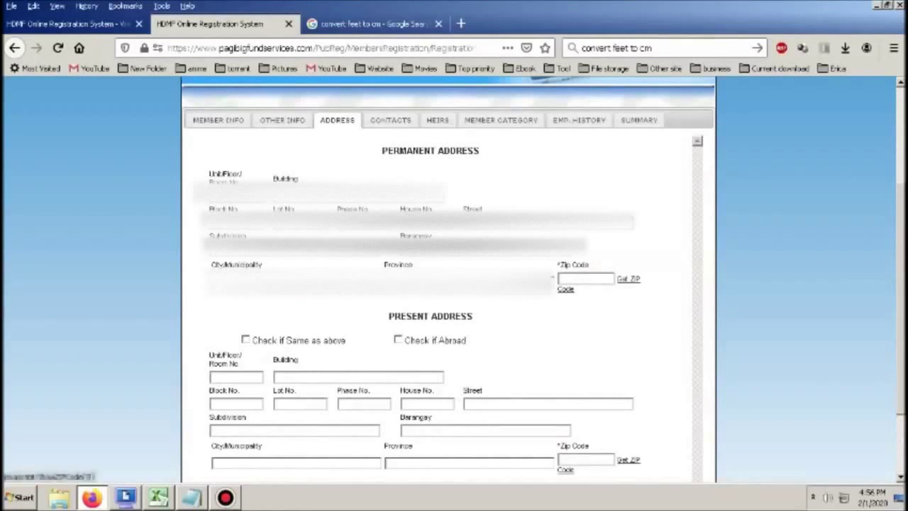
click(628, 279)
click(464, 260)
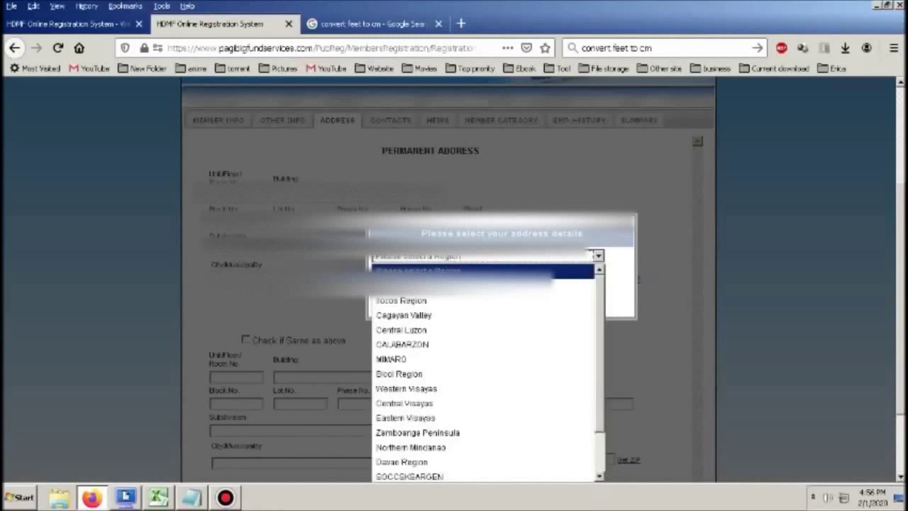
click(456, 330)
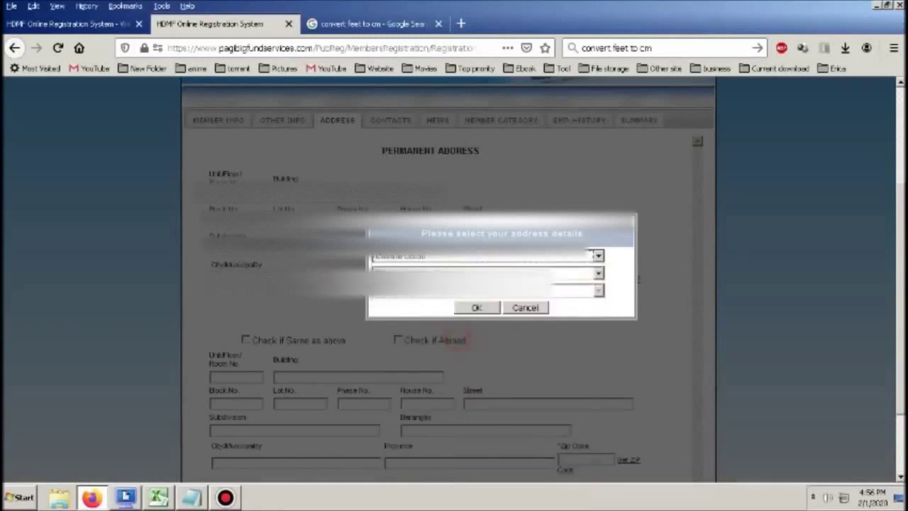
- Choose Bulacan as the province, select the municipality and confirm the permanent address details
click(464, 273)
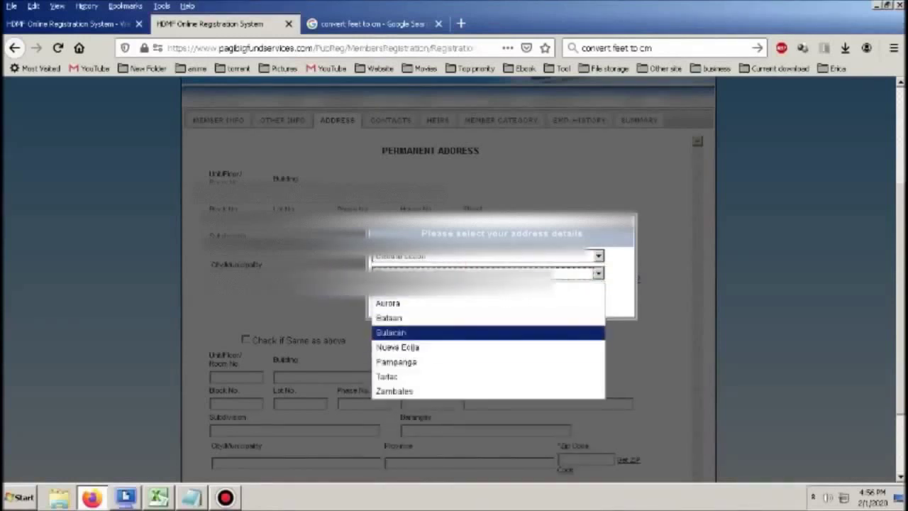
click(452, 330)
click(433, 287)
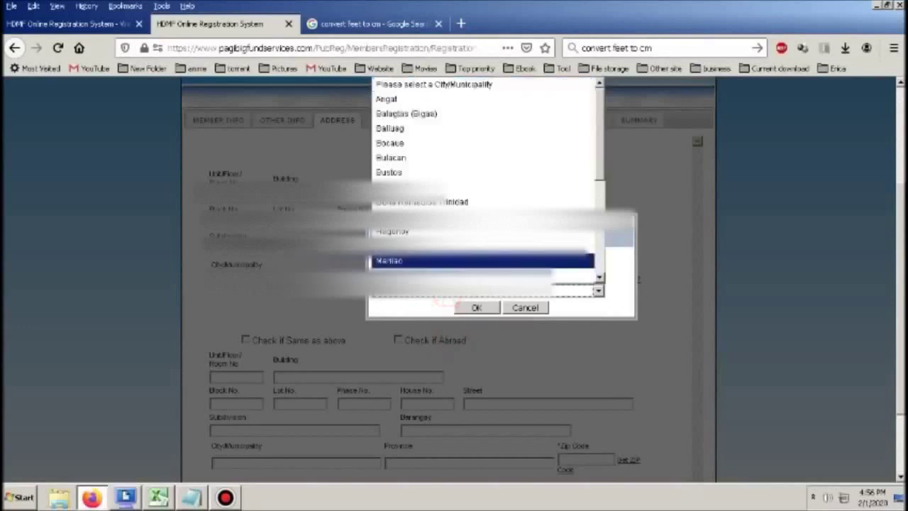
click(415, 233)
click(474, 307)
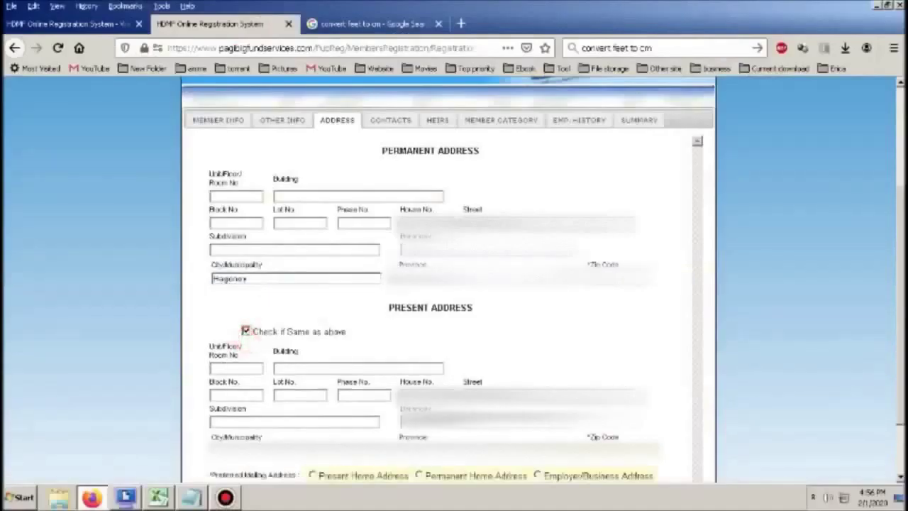
- Set the preferred mailing address to Permanent Home Address and continue to the contacts page
scroll(448, 283, down, 2)
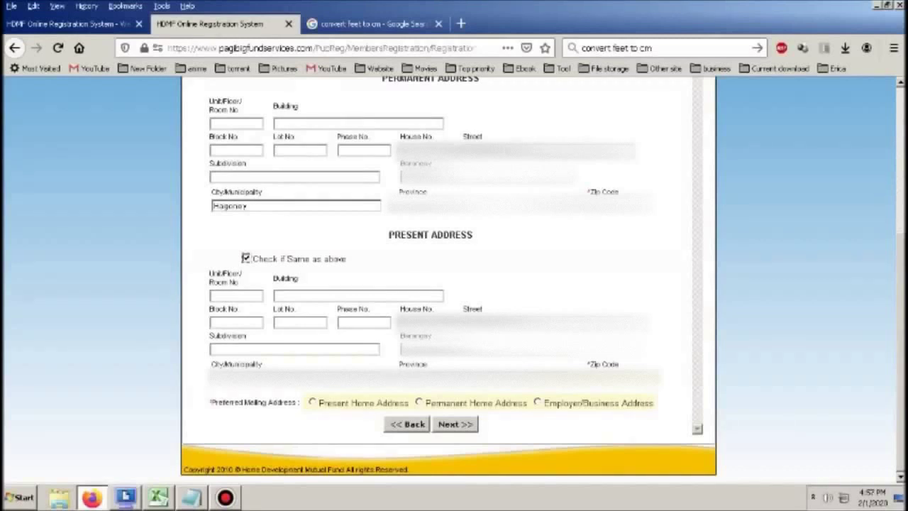
click(419, 402)
click(455, 423)
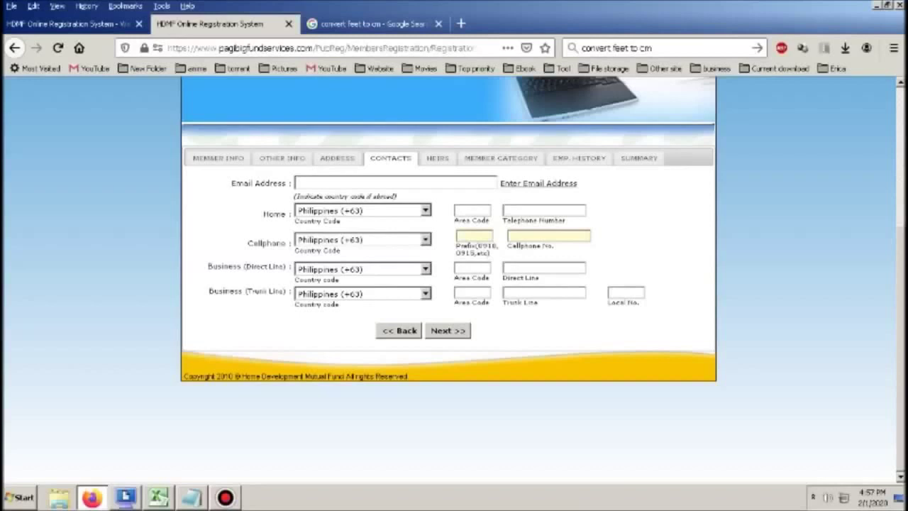
- Enter the member's email address, repeat it in the confirmation field and accept it
click(405, 180)
click(448, 182)
click(560, 183)
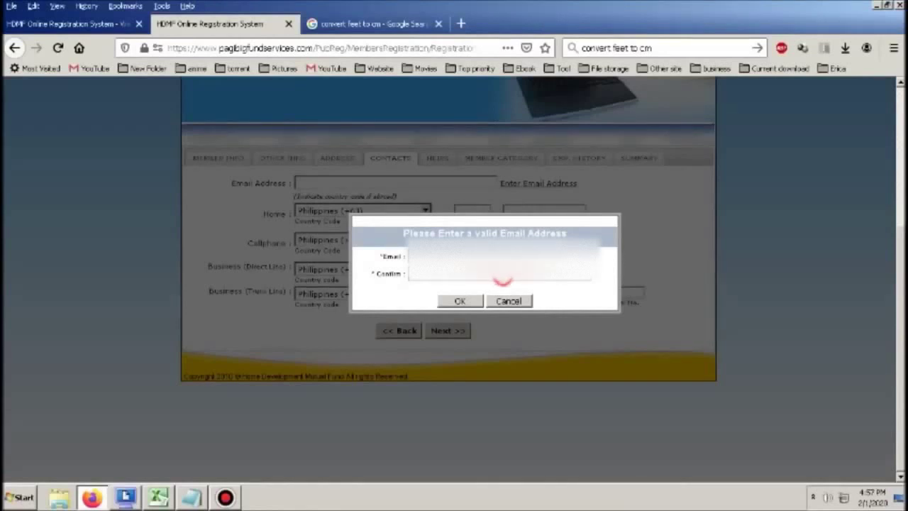
drag(532, 256, 412, 256)
right_click(470, 280)
click(506, 288)
click(424, 276)
key(ctrl+v)
click(460, 300)
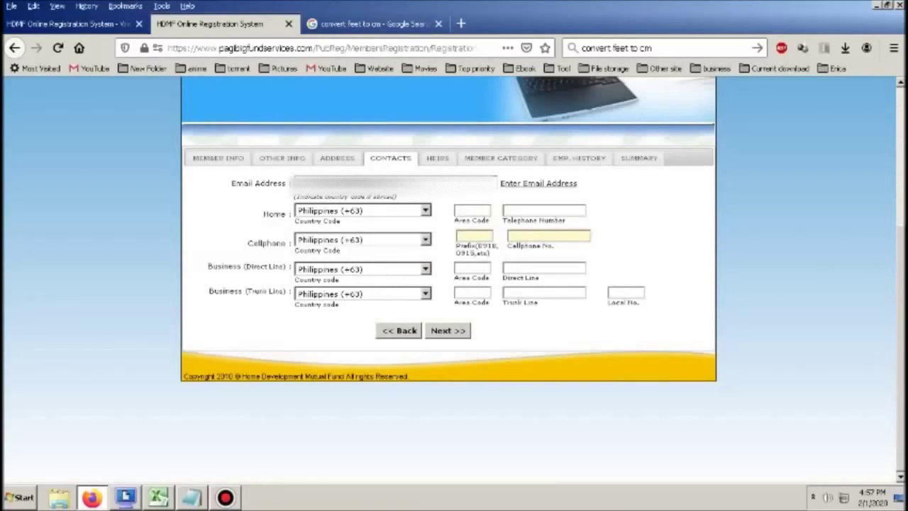
- Copy the member's email address from the contacts page
click(485, 236)
drag(295, 183, 431, 183)
right_click(328, 202)
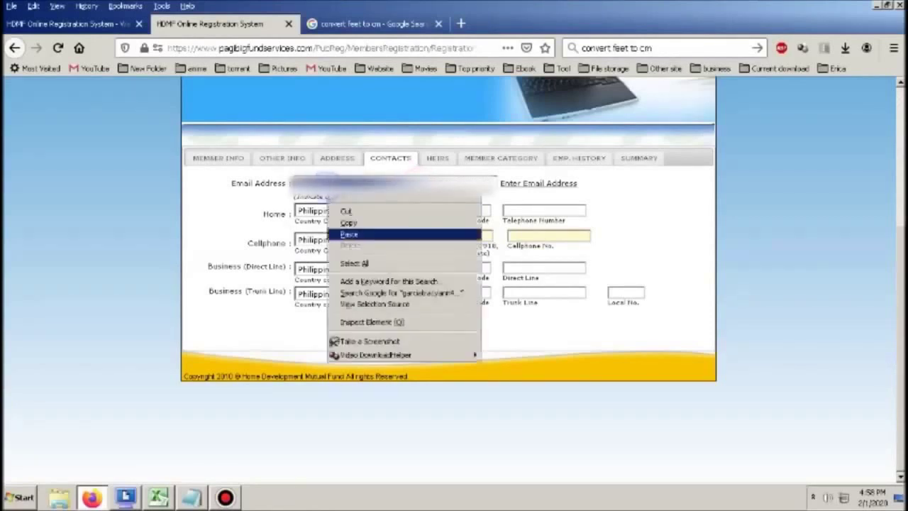
click(368, 223)
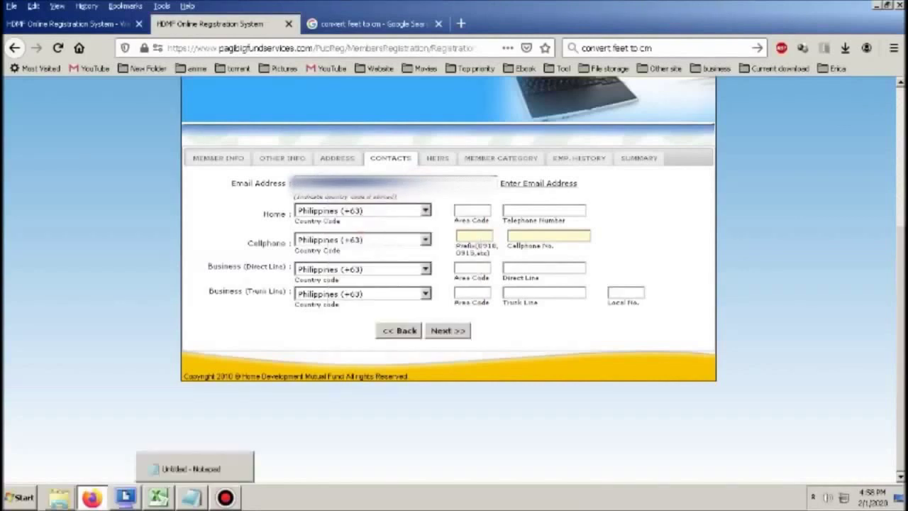
- Switch to Notepad, paste the copied email address into the untitled note and minimize its window to return to the form
click(24, 496)
click(45, 192)
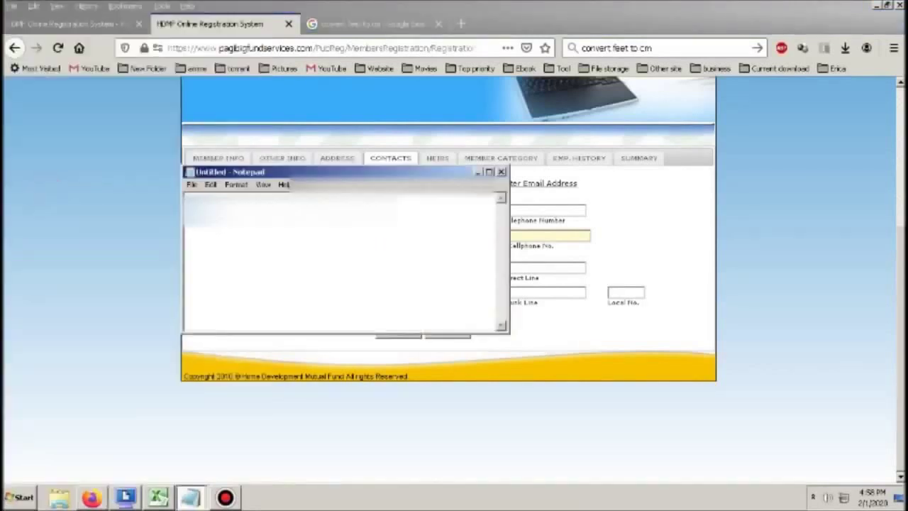
right_click(377, 241)
click(442, 291)
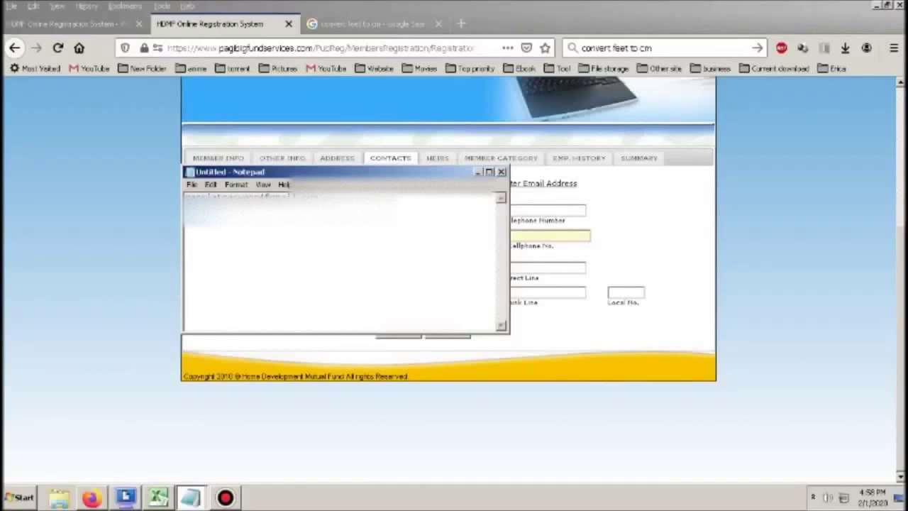
click(478, 172)
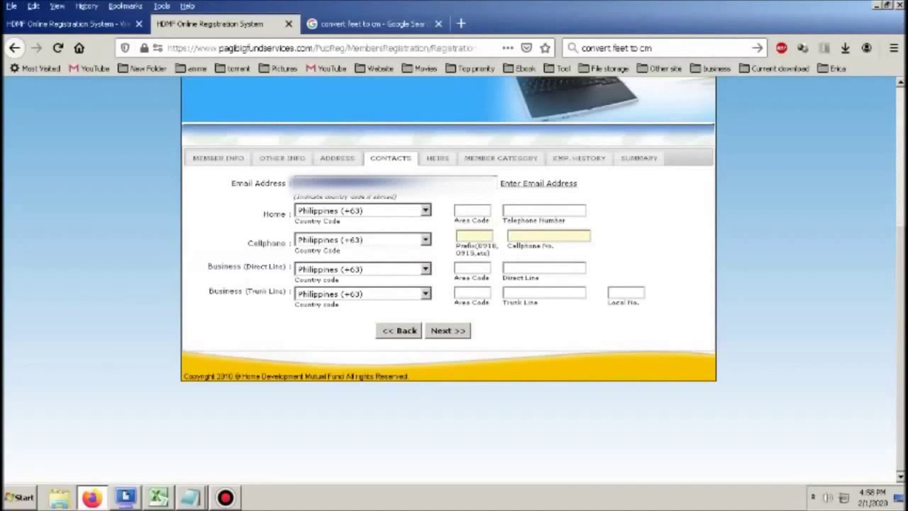
- Enter the member's cellphone prefix and cellphone number, and continue to the heirs page
click(473, 237)
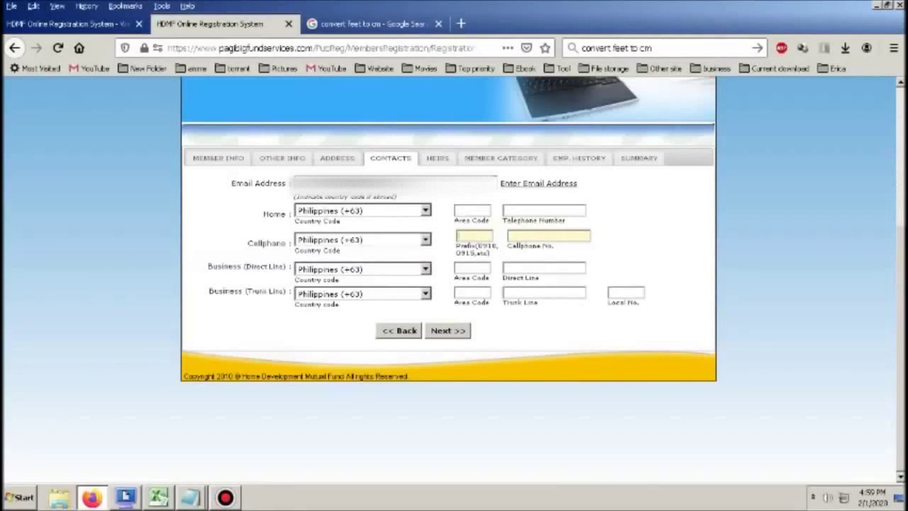
text(09)
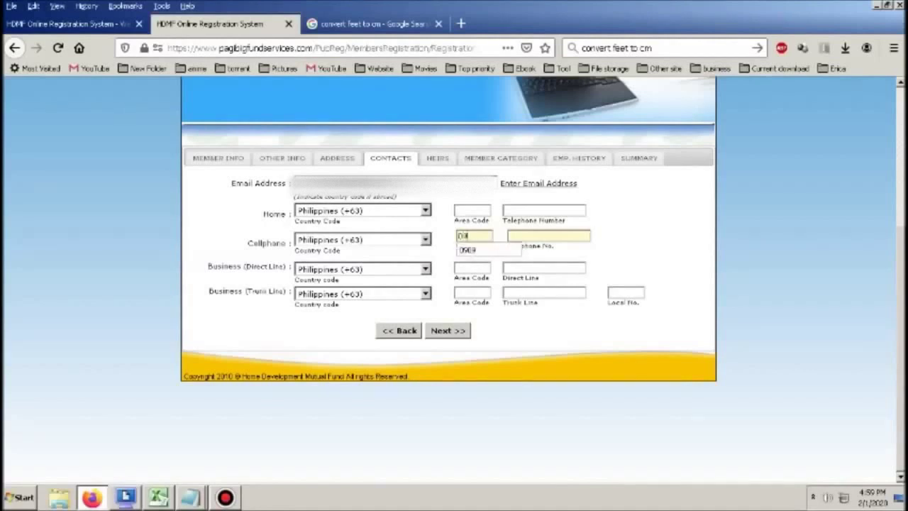
text(9)
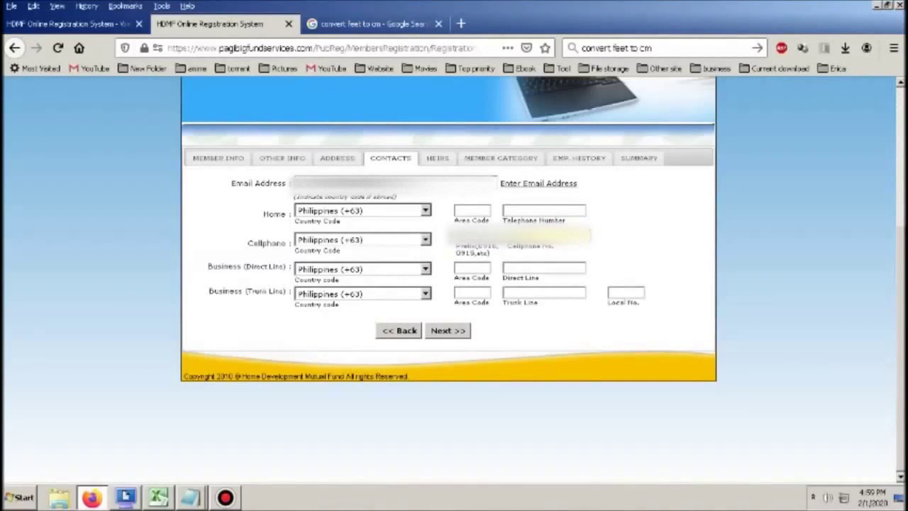
text(???)
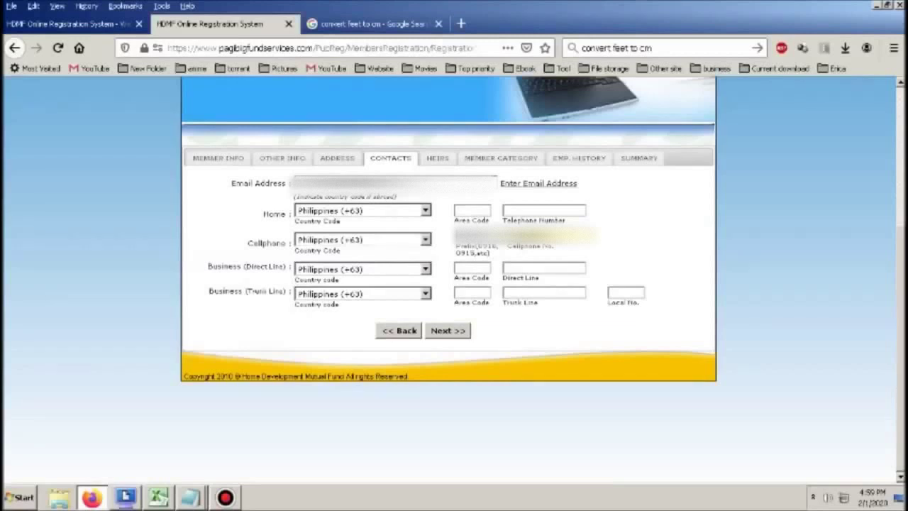
click(447, 331)
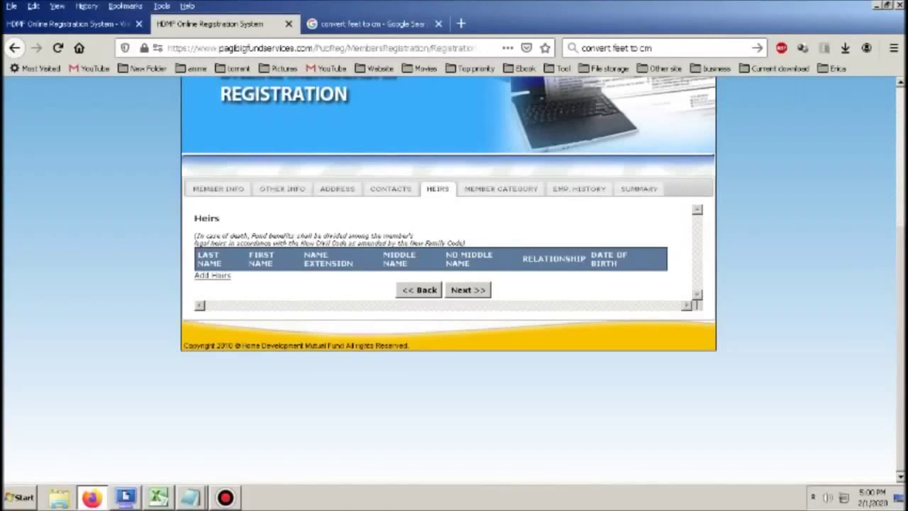
- Start a new heir entry, fill in the heir's name and pick the month and day of the date of birth
click(212, 275)
click(255, 209)
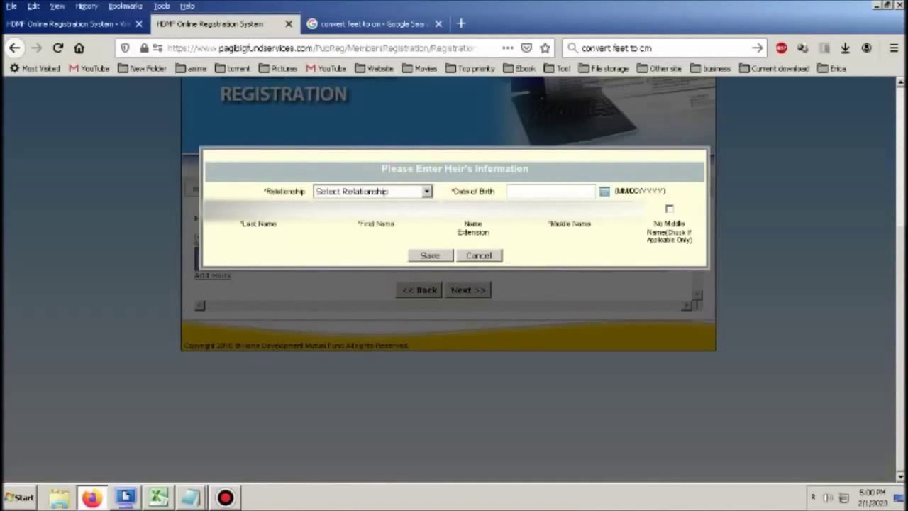
click(603, 191)
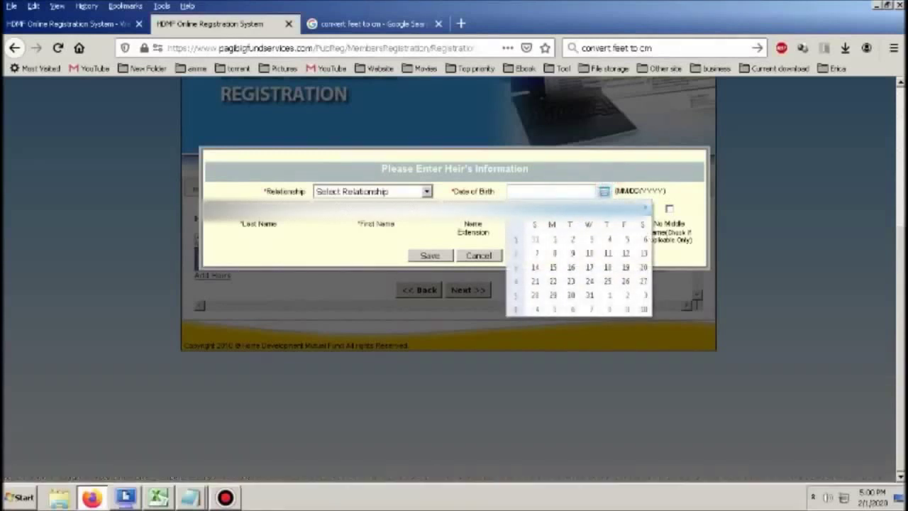
click(630, 207)
click(630, 208)
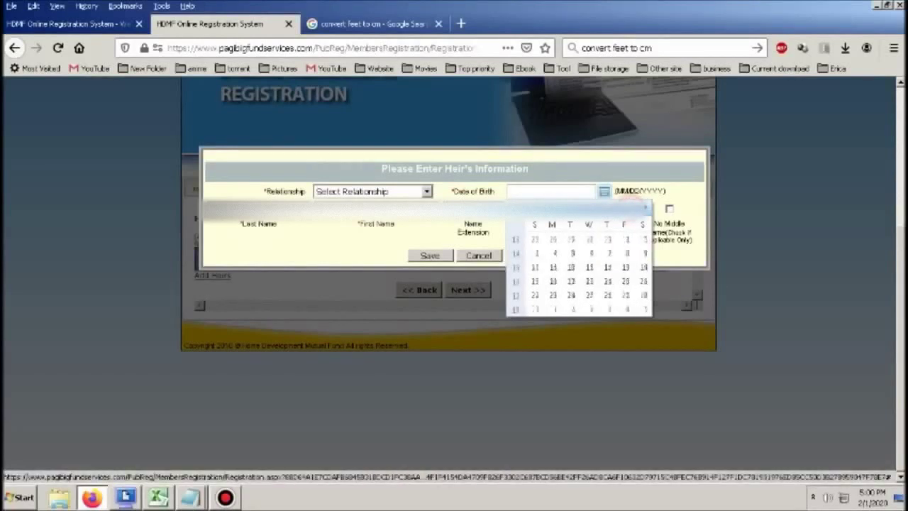
click(630, 207)
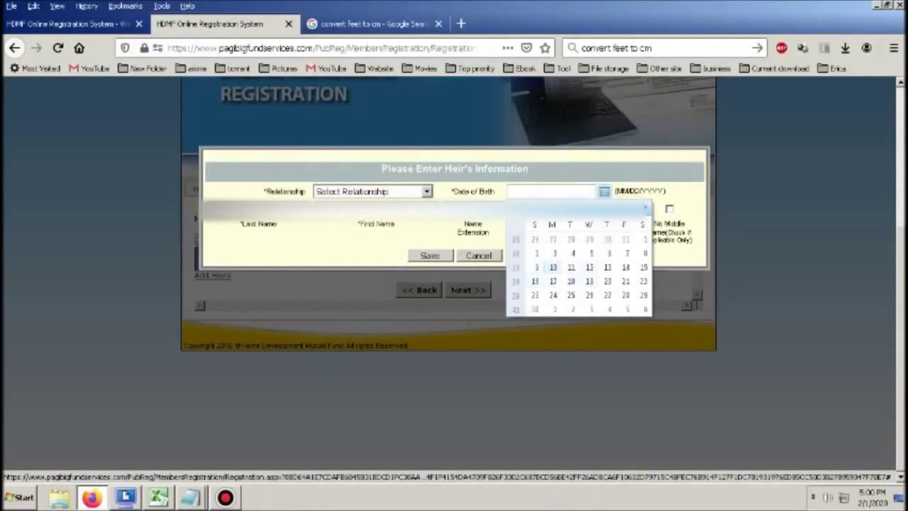
click(554, 266)
click(654, 190)
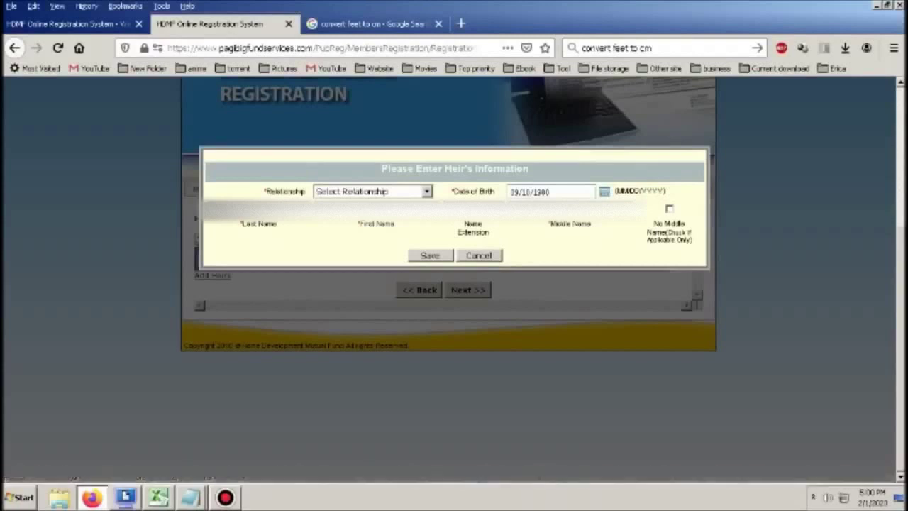
- Correct the year of the heir's date of birth in the calendar and reselect the day
click(604, 191)
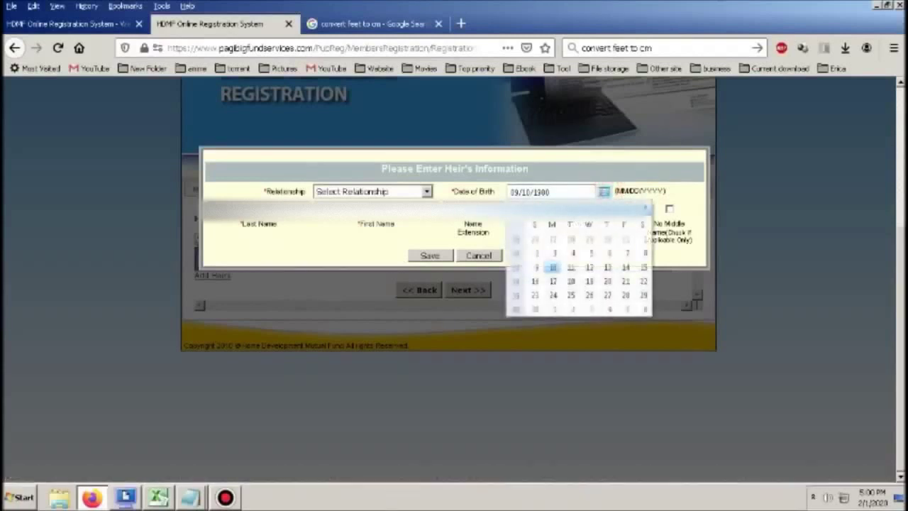
click(593, 200)
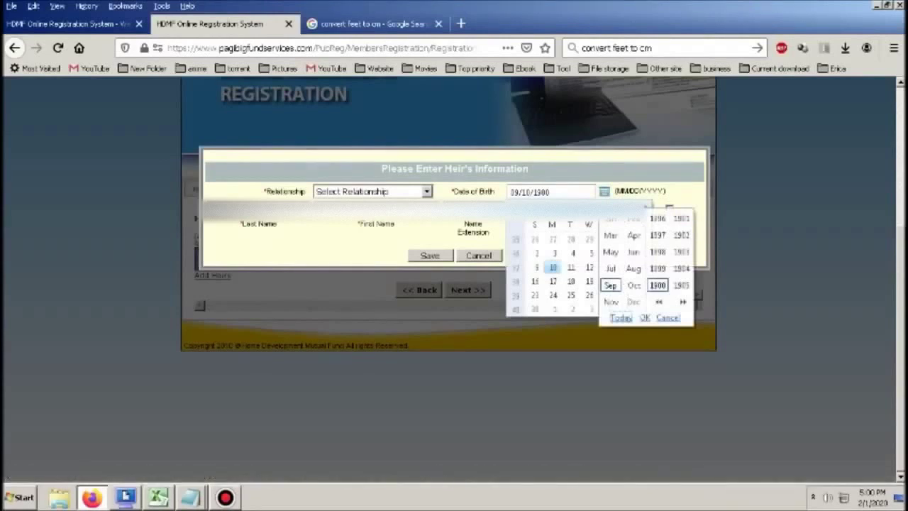
click(683, 301)
click(683, 302)
click(683, 301)
click(683, 301)
click(683, 302)
click(683, 302)
click(683, 302)
click(683, 301)
click(682, 302)
click(683, 301)
click(683, 301)
click(656, 251)
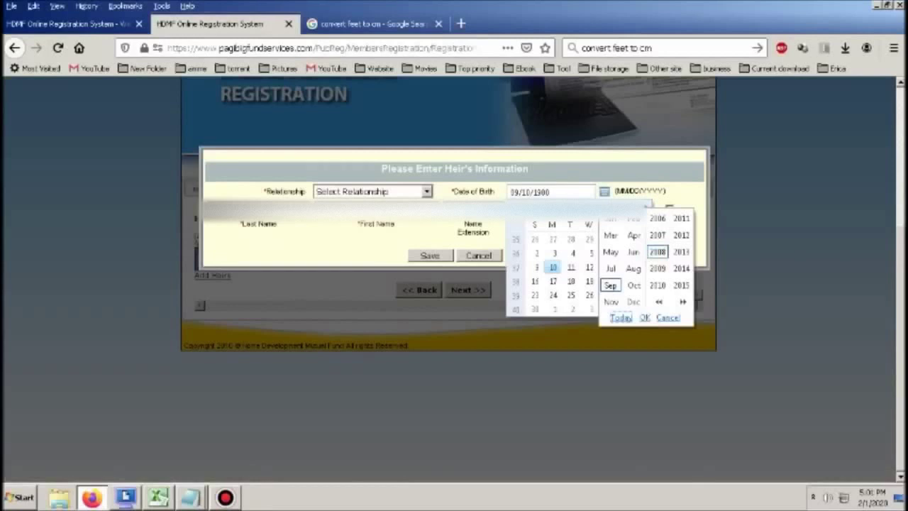
click(644, 317)
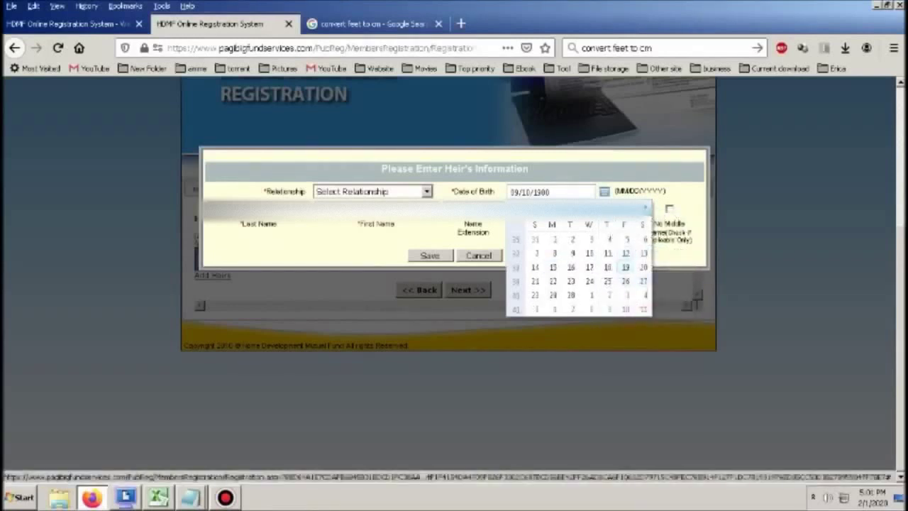
click(589, 253)
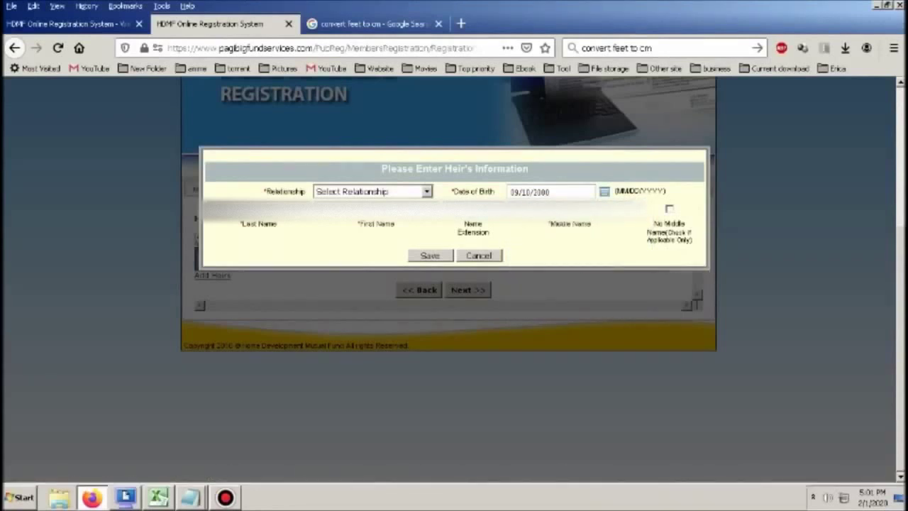
- Set the heir's relationship to BROTHER and save the heir's information
click(430, 255)
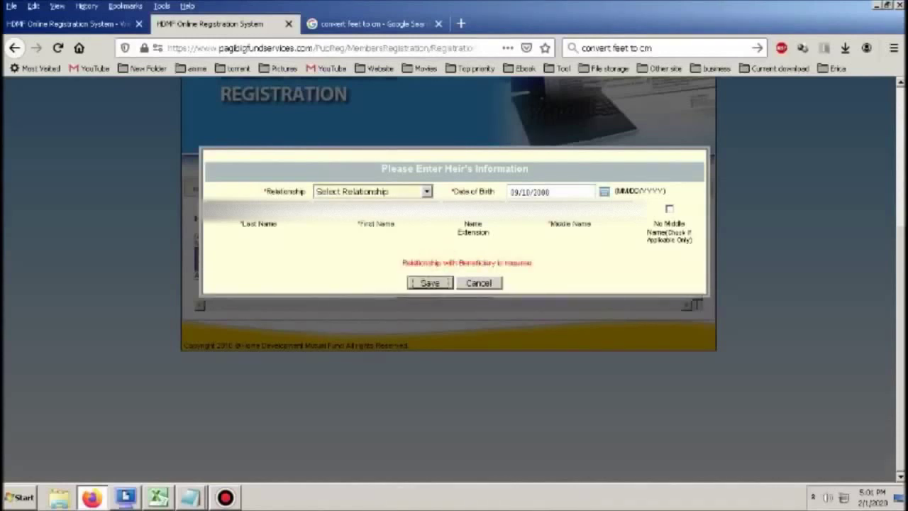
click(317, 190)
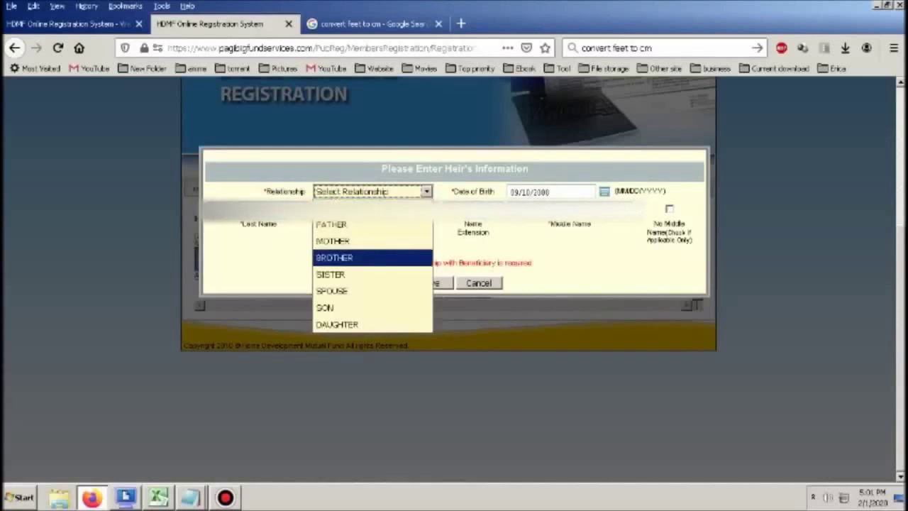
click(355, 257)
click(428, 282)
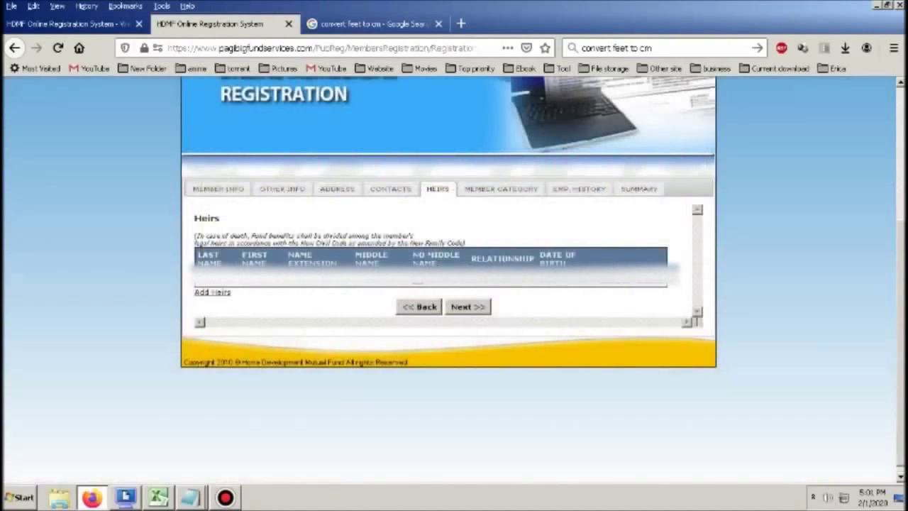
- Continue from the heirs page to the member category page
mouse_move(191, 497)
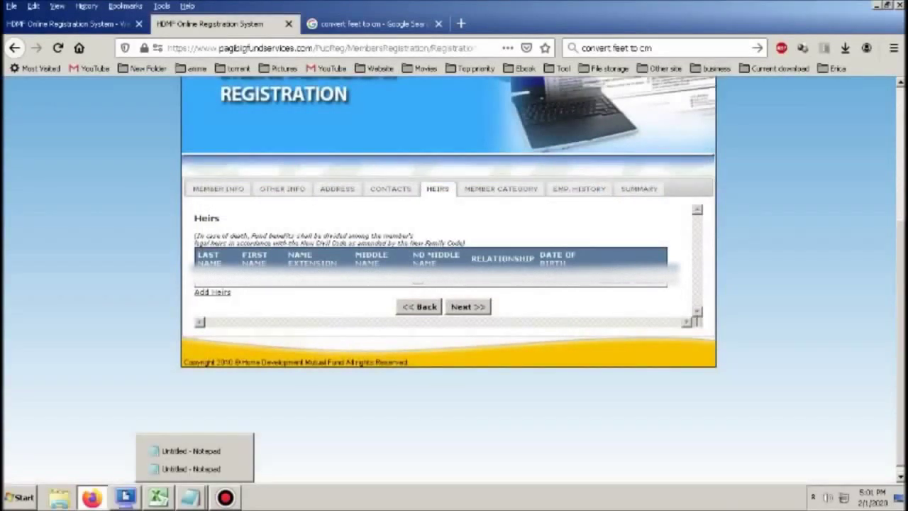
key(F12)
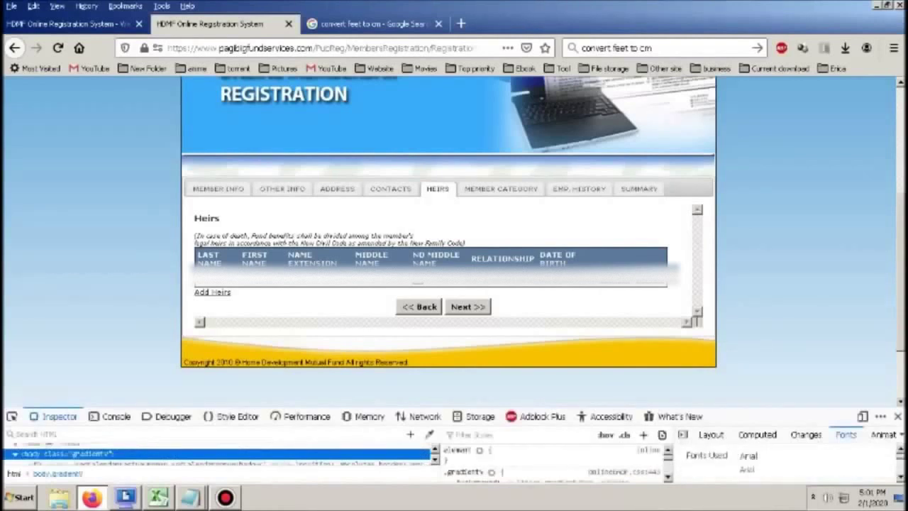
click(897, 416)
click(417, 287)
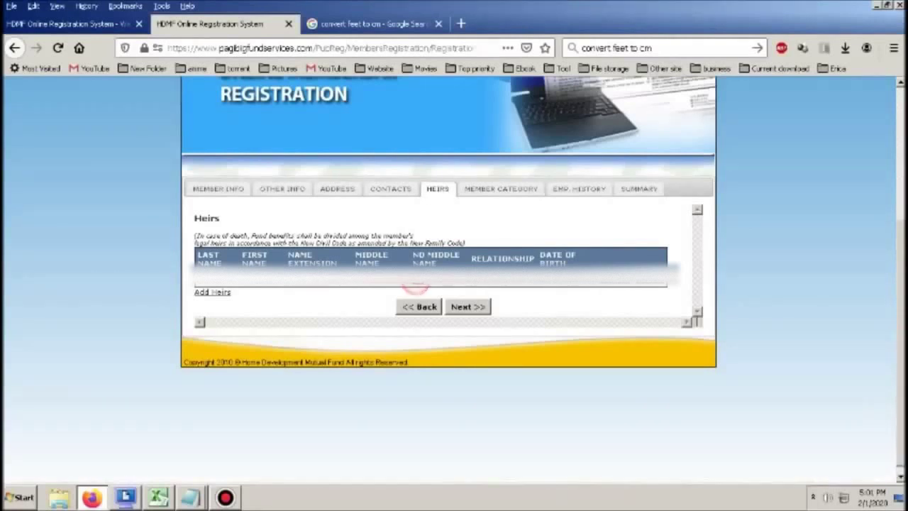
click(467, 306)
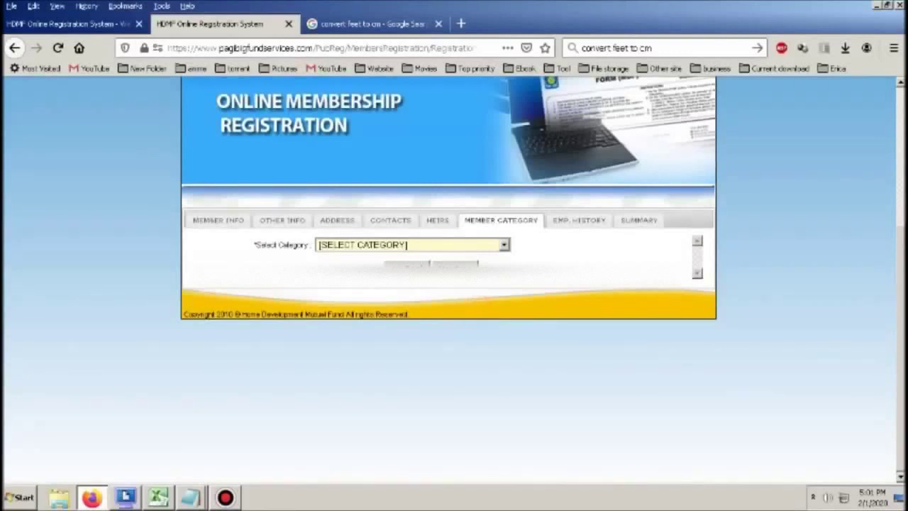
- Examine the mandatory, voluntary and unemployed options offered in the member category list
click(460, 244)
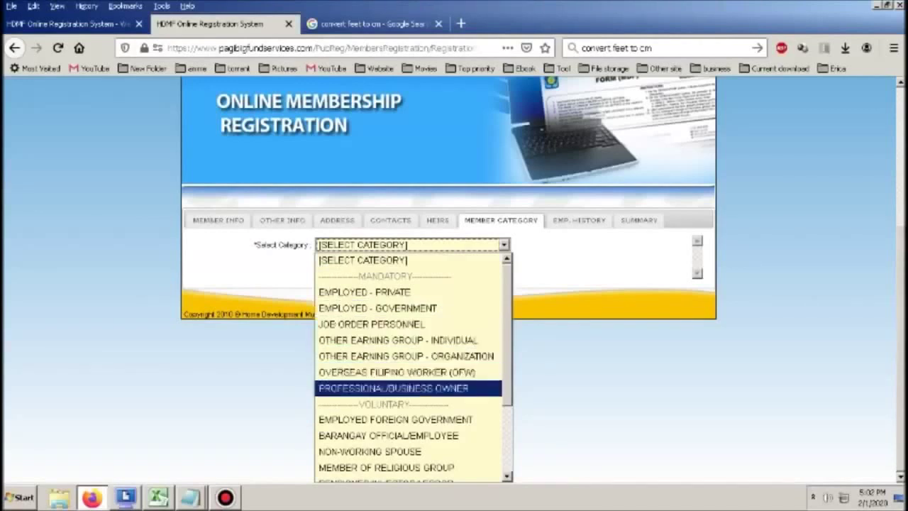
scroll(408, 382, down, 1)
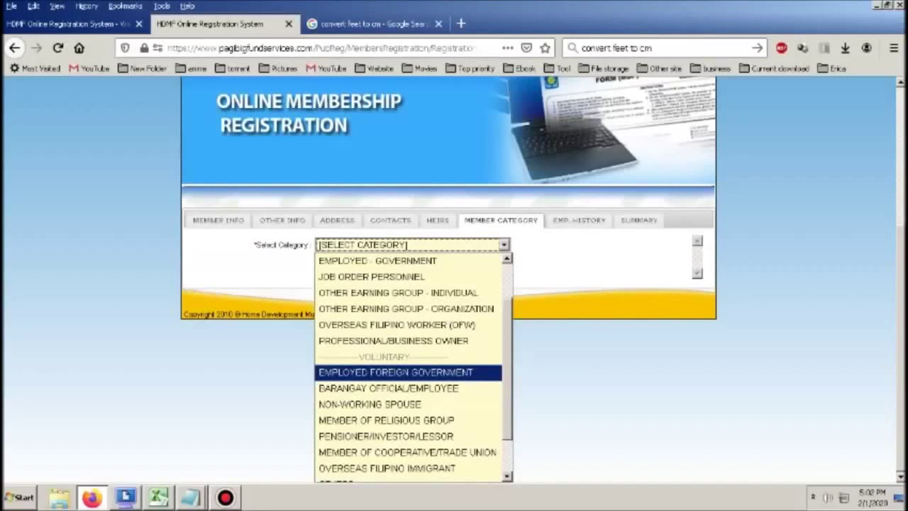
scroll(407, 377, down, 1)
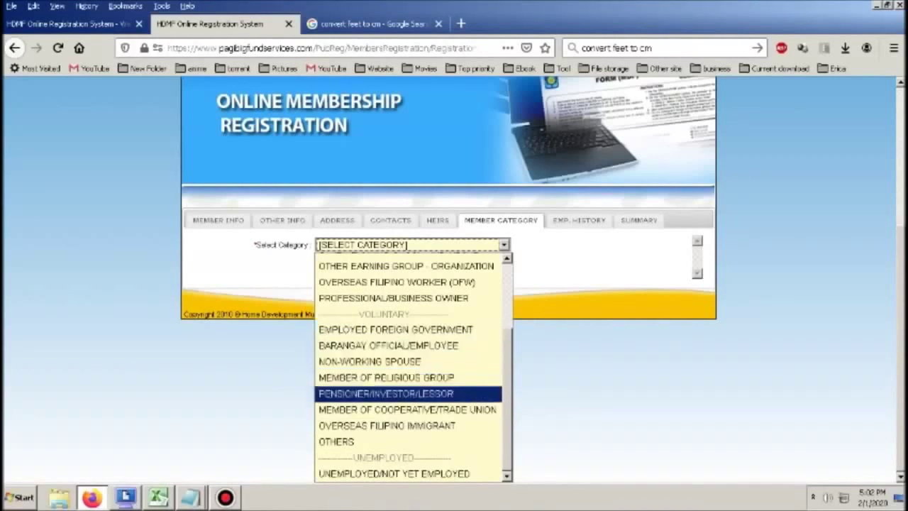
scroll(408, 369, up, 2)
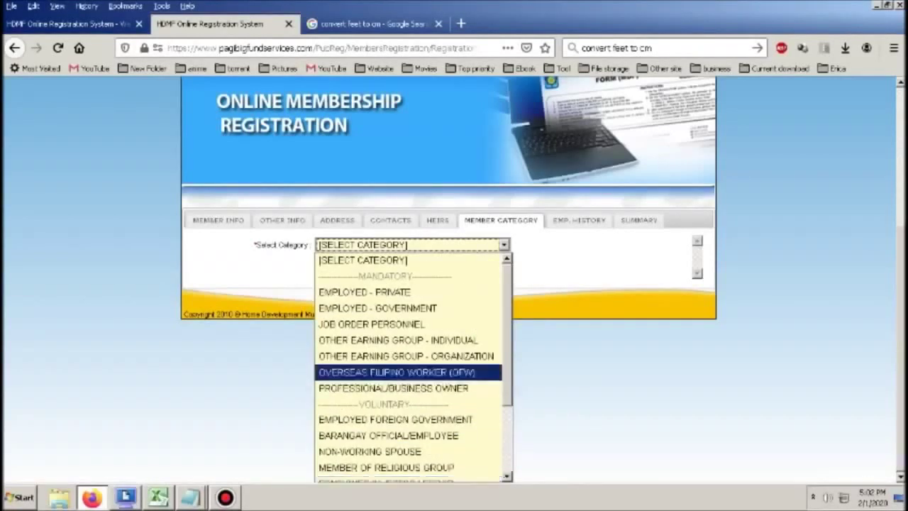
key(Up)
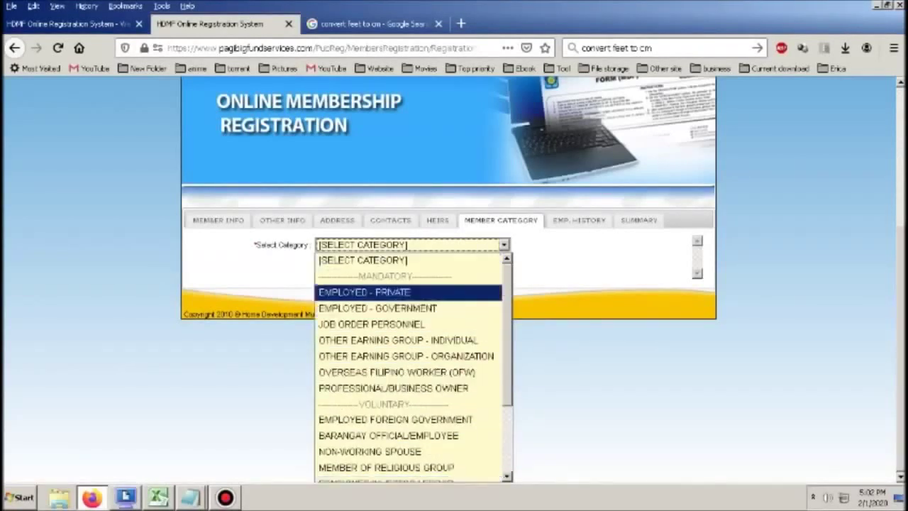
key(Down)
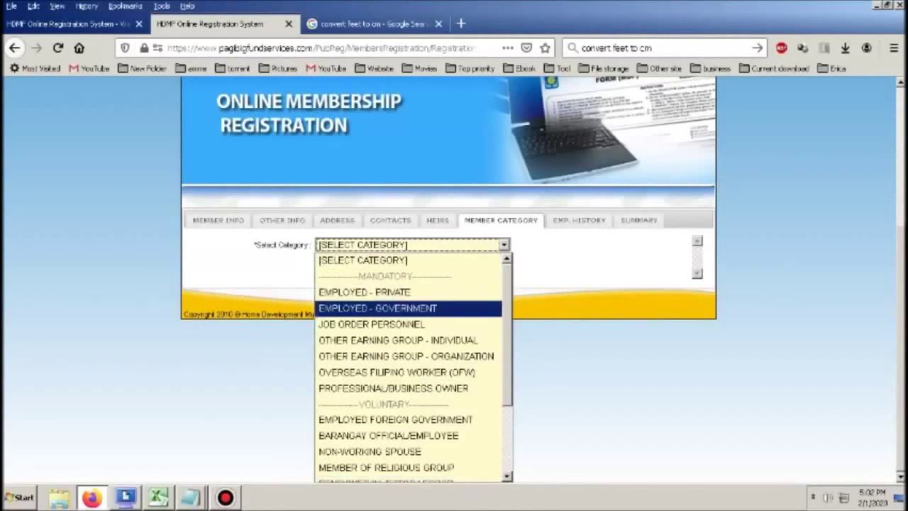
key(Down)
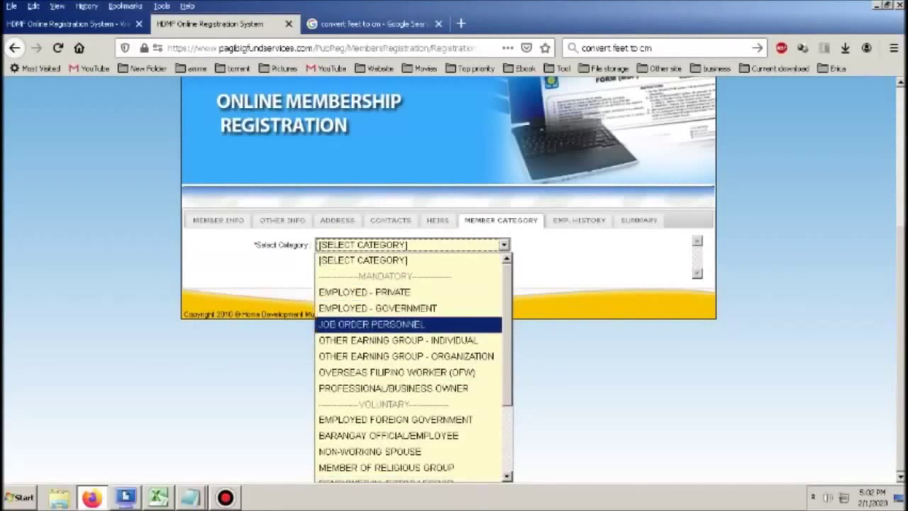
key(Down)
key(Down)
key(Down)
key(Down)
key(Down)
key(Down)
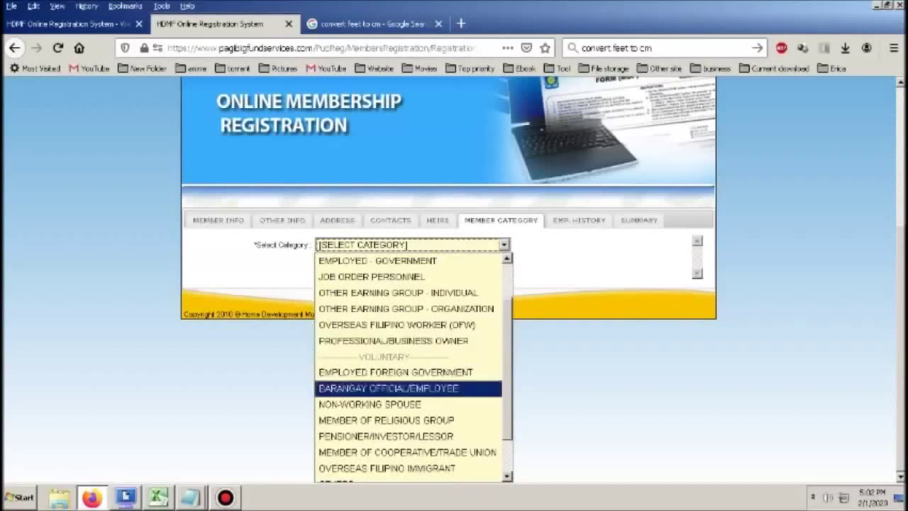
key(Up)
key(Down)
key(Down)
key(Up)
key(Down)
key(Down)
key(Down)
key(Down)
key(Down)
key(Up)
key(Up)
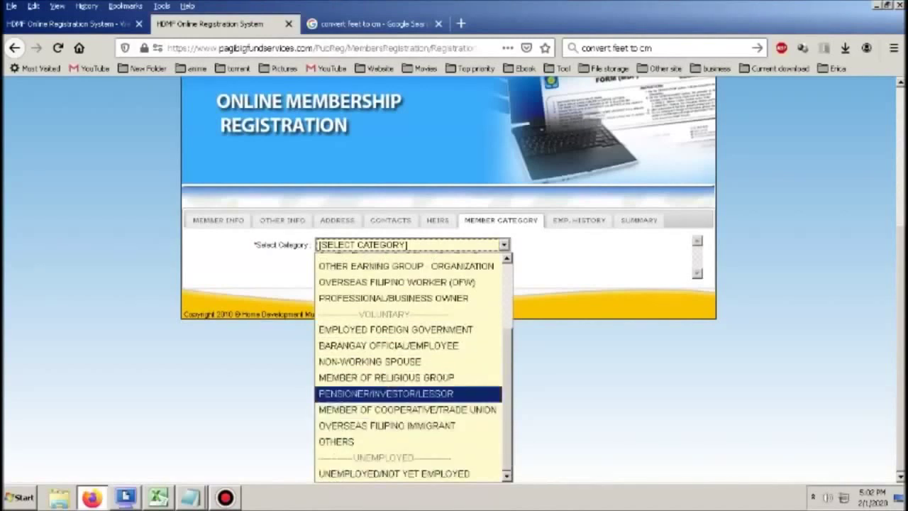
- Set the member category to UNEMPLOYED/NOT YET EMPLOYED
key(Down)
key(Down)
key(Down)
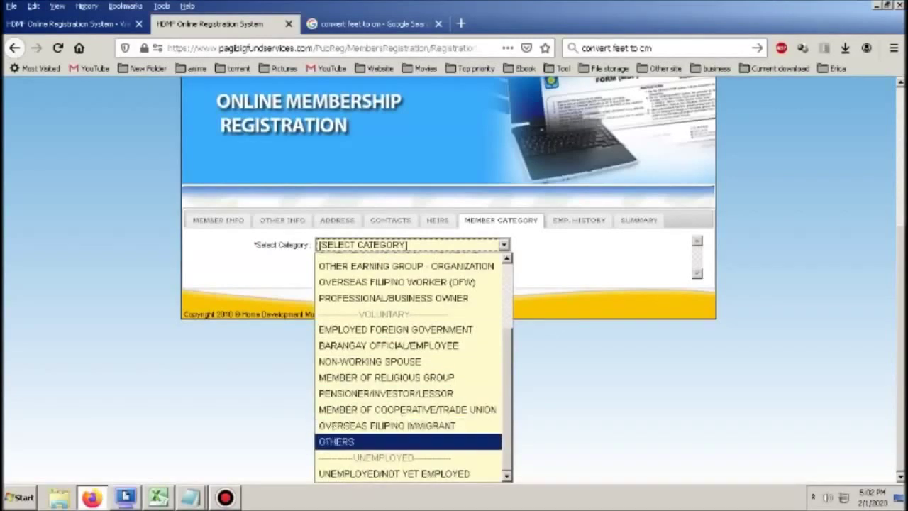
key(Down)
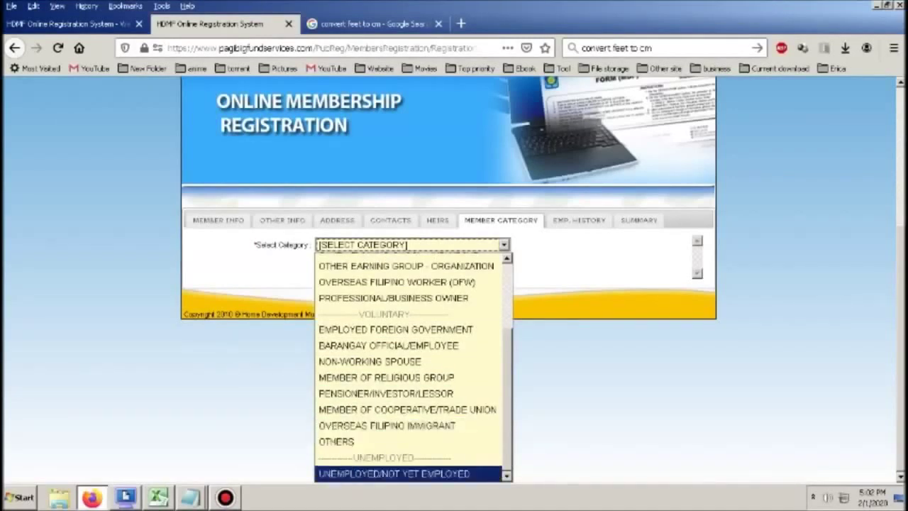
click(462, 472)
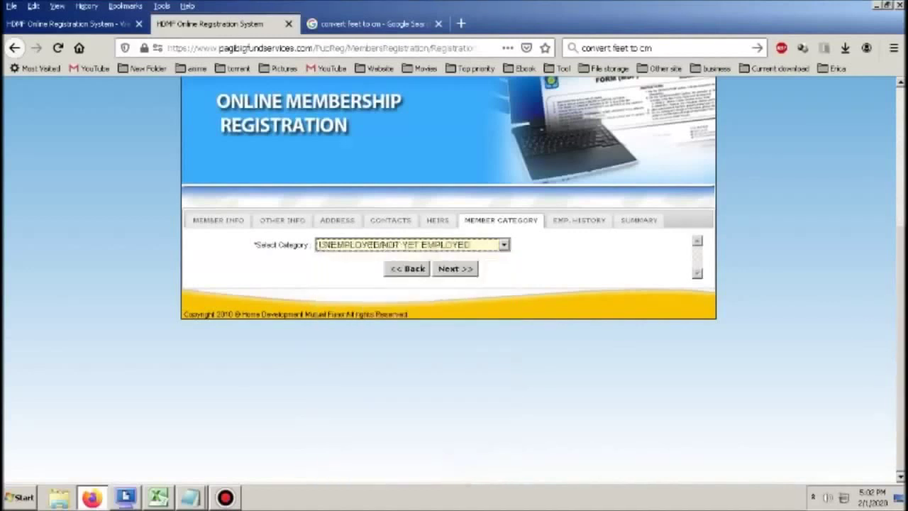
- Continue through the employment history page without adding any employment detail and submit the registration
click(460, 269)
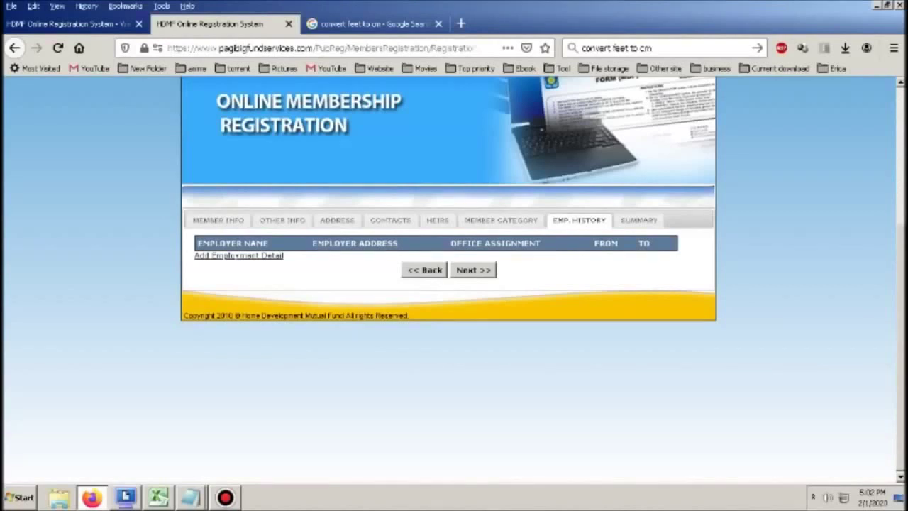
click(472, 270)
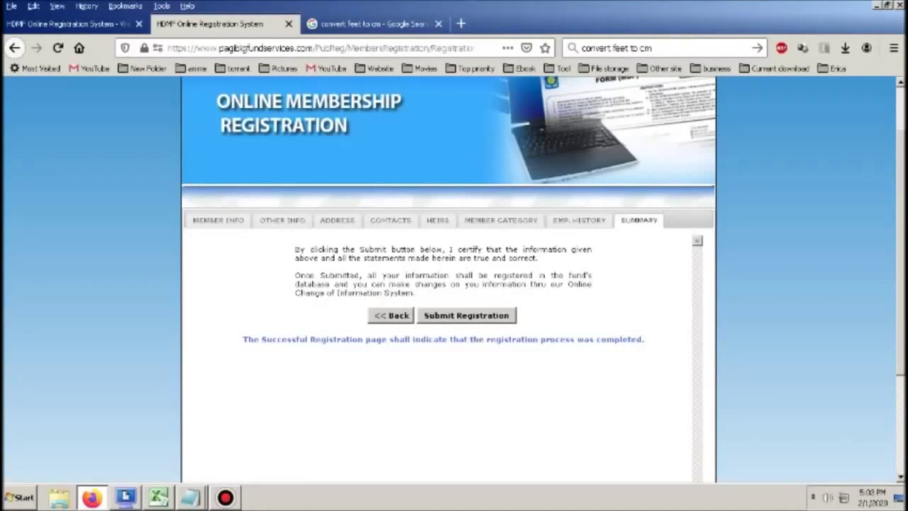
click(466, 314)
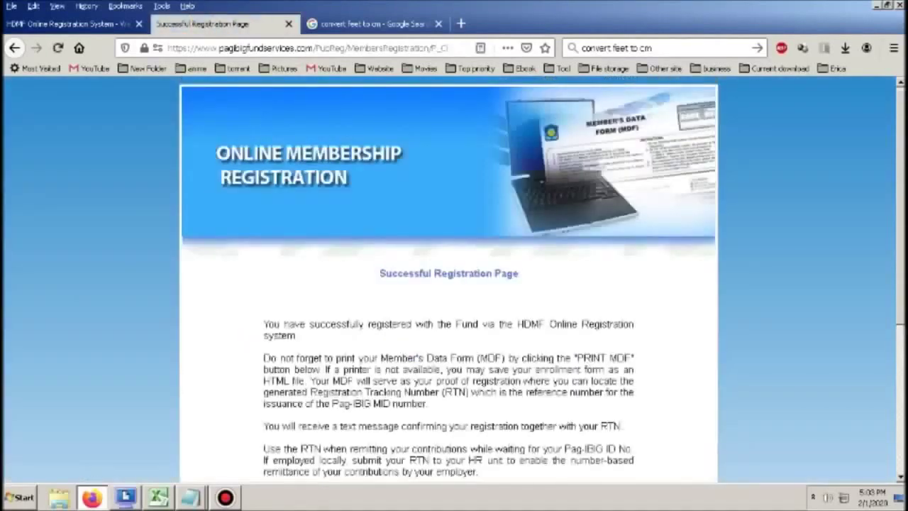
- Read through the successful registration page and open the printable Member's Data Form (MDF)
scroll(454, 277, down, 3)
scroll(454, 277, down, 2)
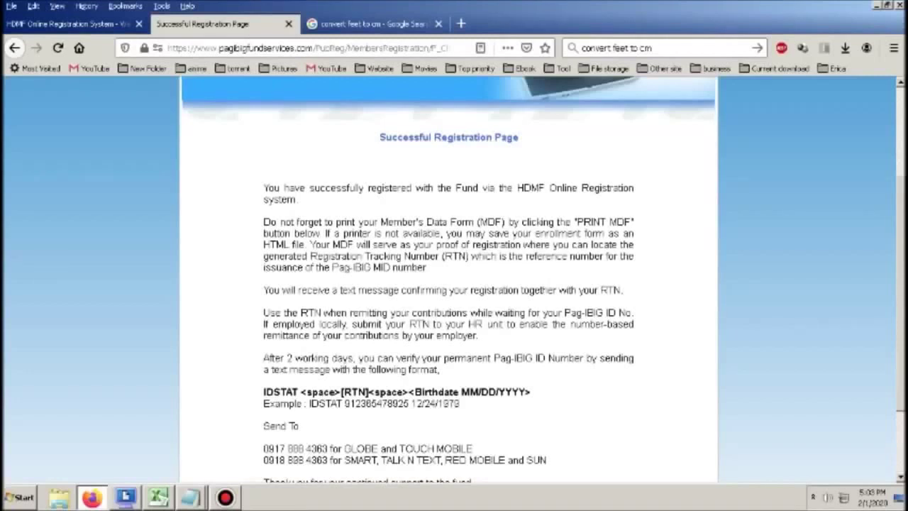
scroll(448, 283, down, 2)
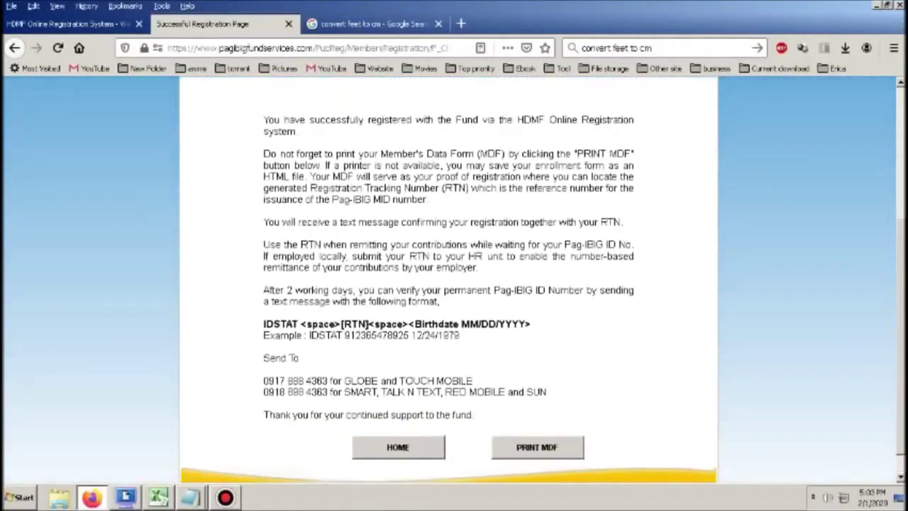
click(553, 447)
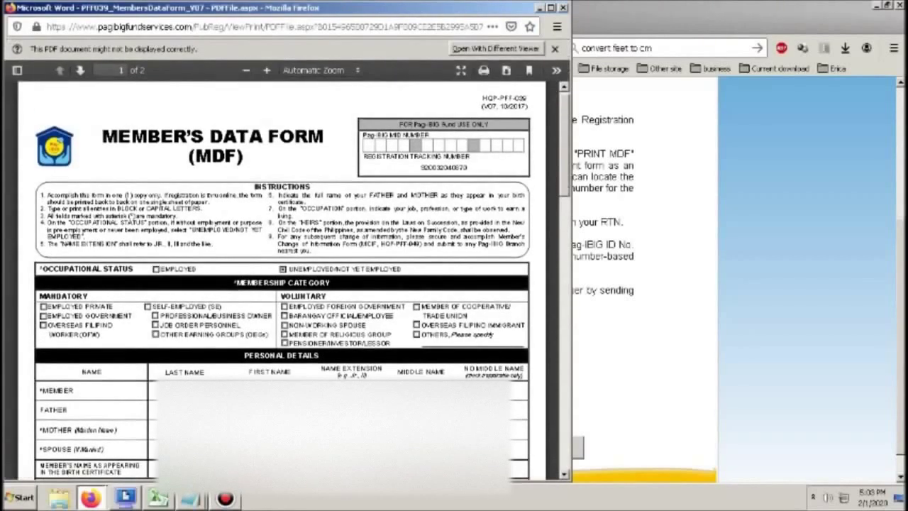
- Print all pages of the Member's Data Form with the print quality set to Standard
click(483, 71)
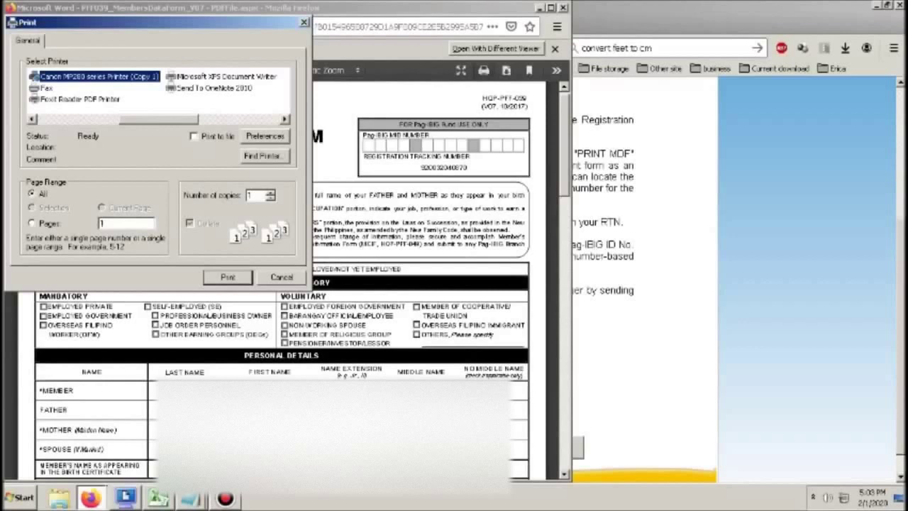
click(265, 136)
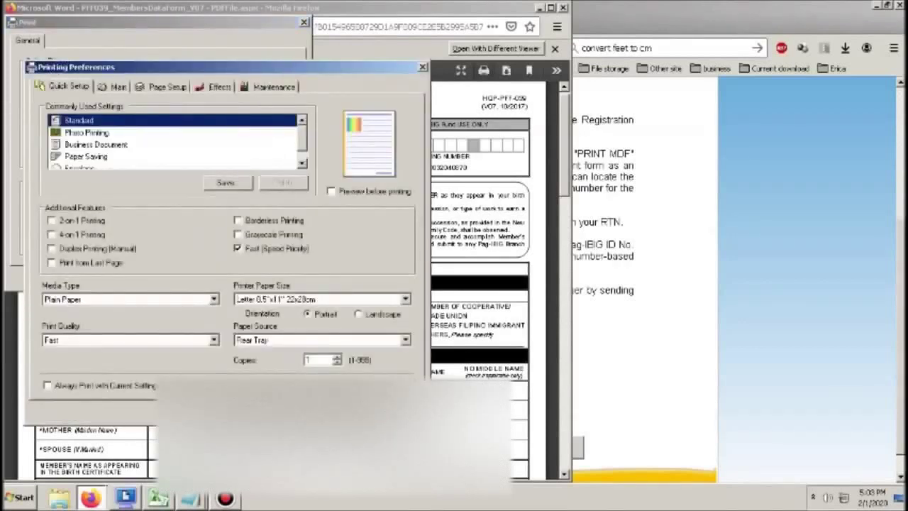
click(107, 340)
click(85, 358)
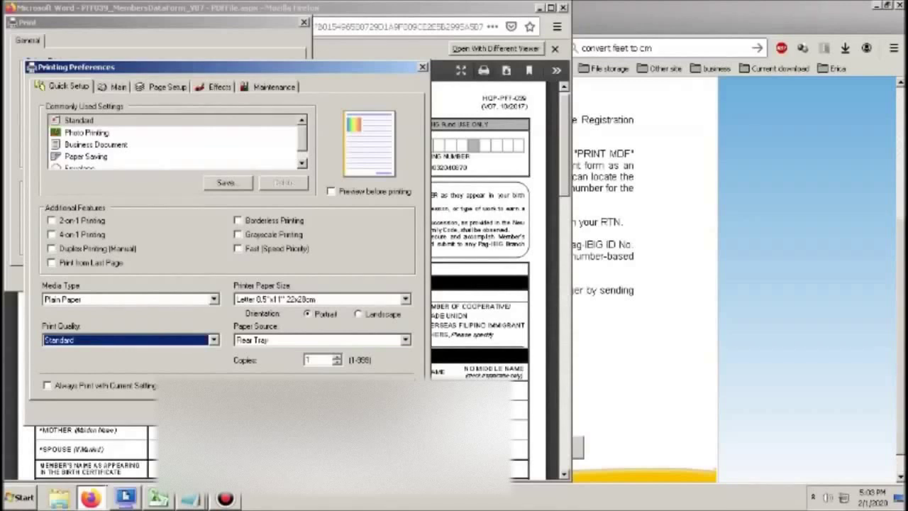
key(Return)
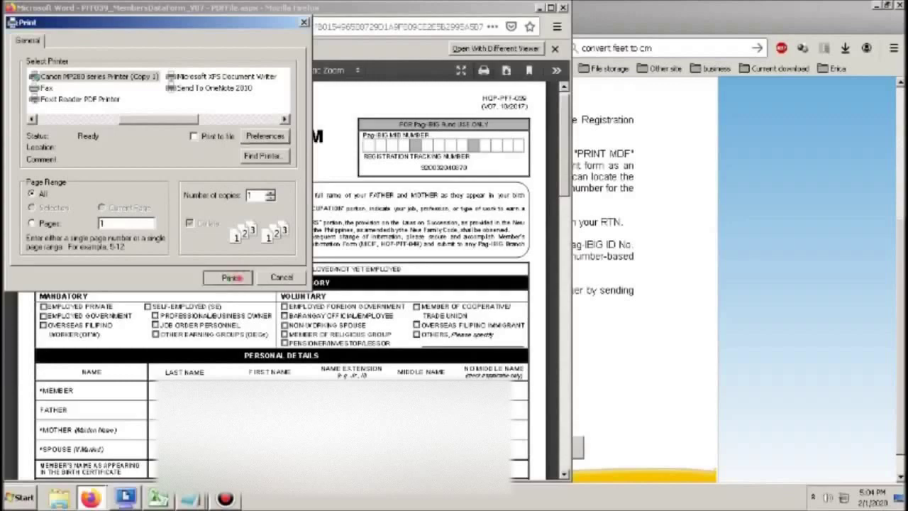
click(238, 278)
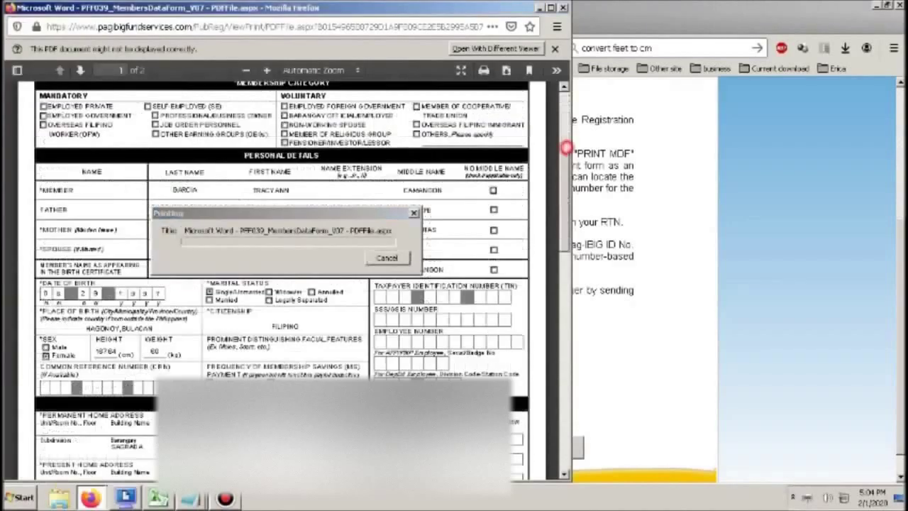